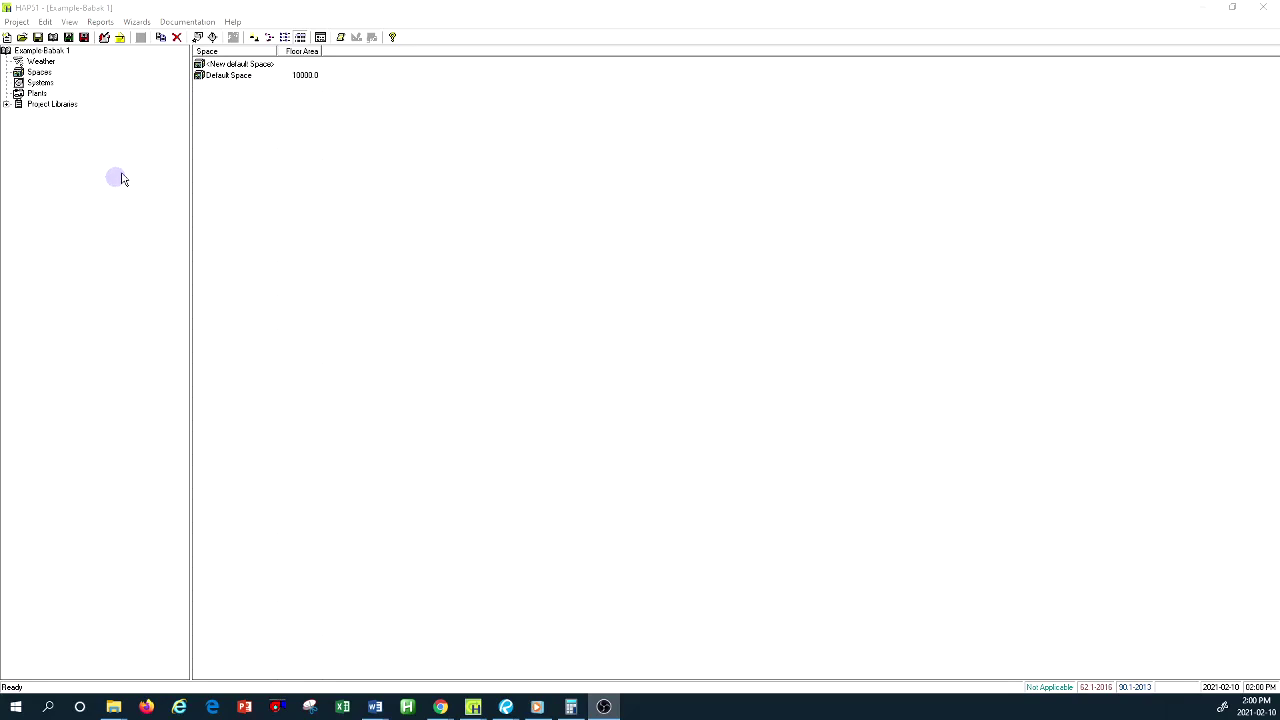
Review the program preferences and apply them, leaving Energy Analysis Features off.
{"action": "left_click", "coordinate": [321, 37]}
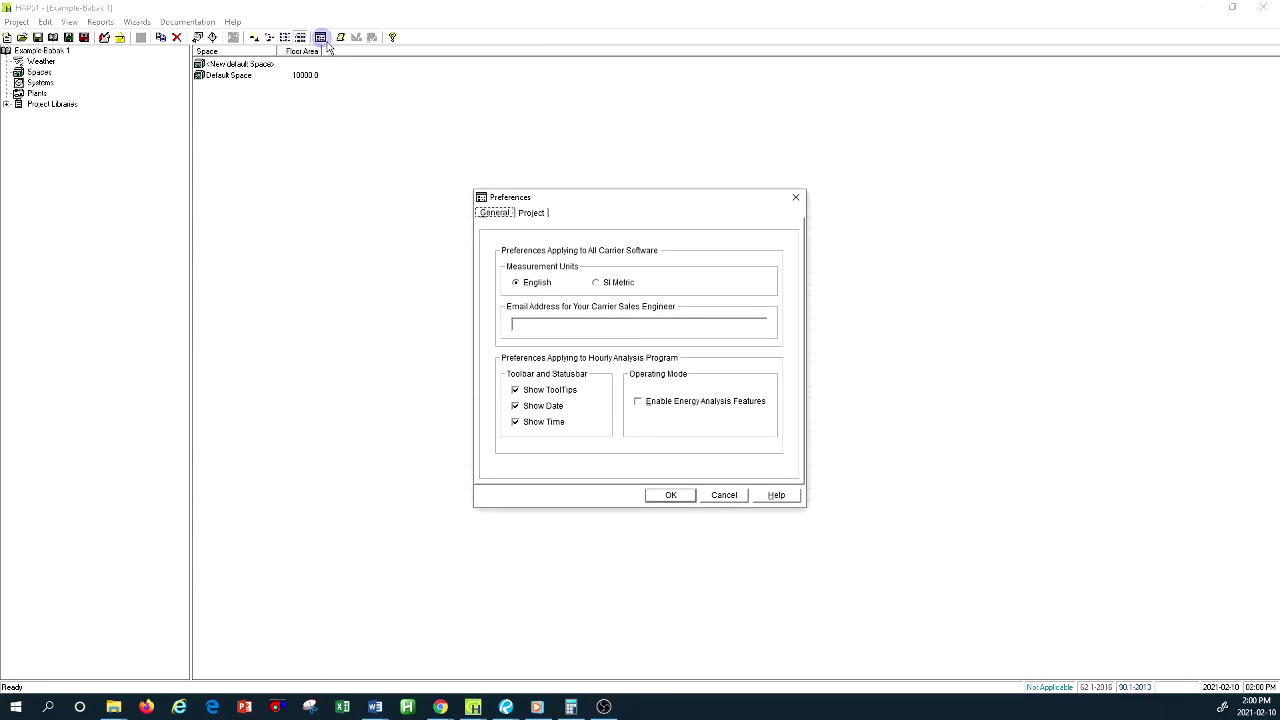
{"action": "left_click_drag", "start_coordinate": [650, 209], "coordinate": [563, 156]}
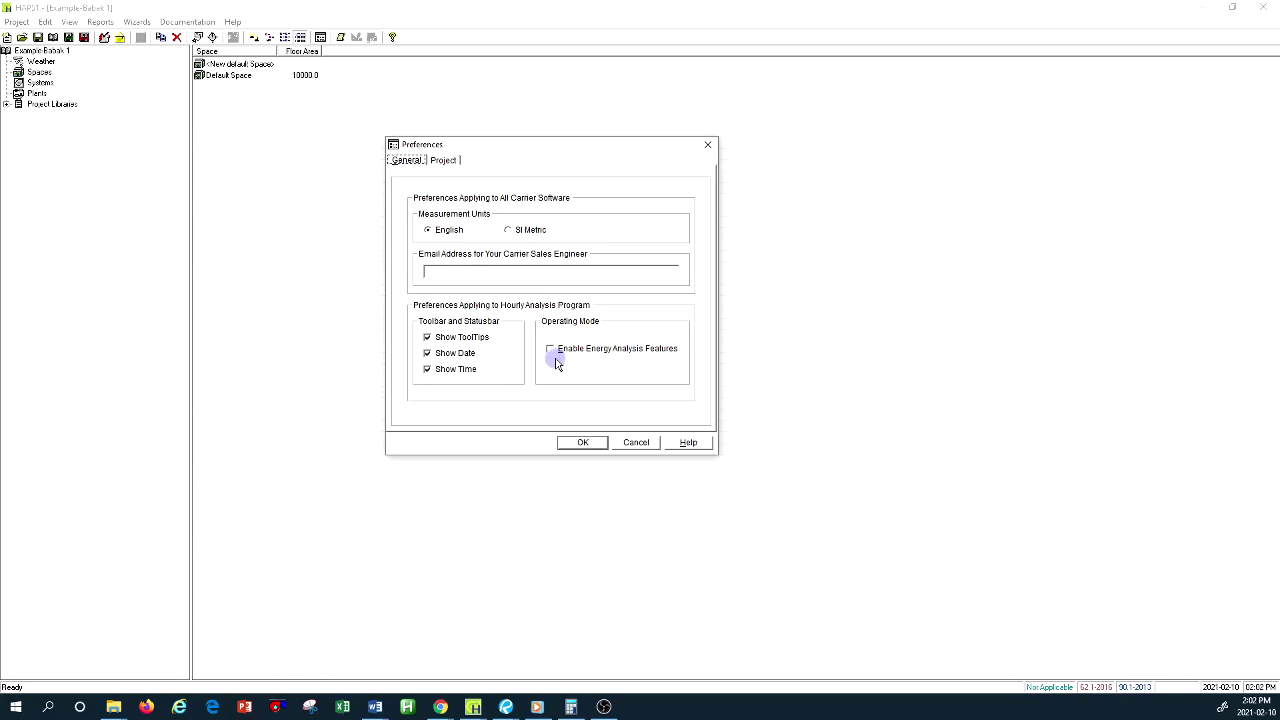
{"action": "left_click", "coordinate": [583, 442]}
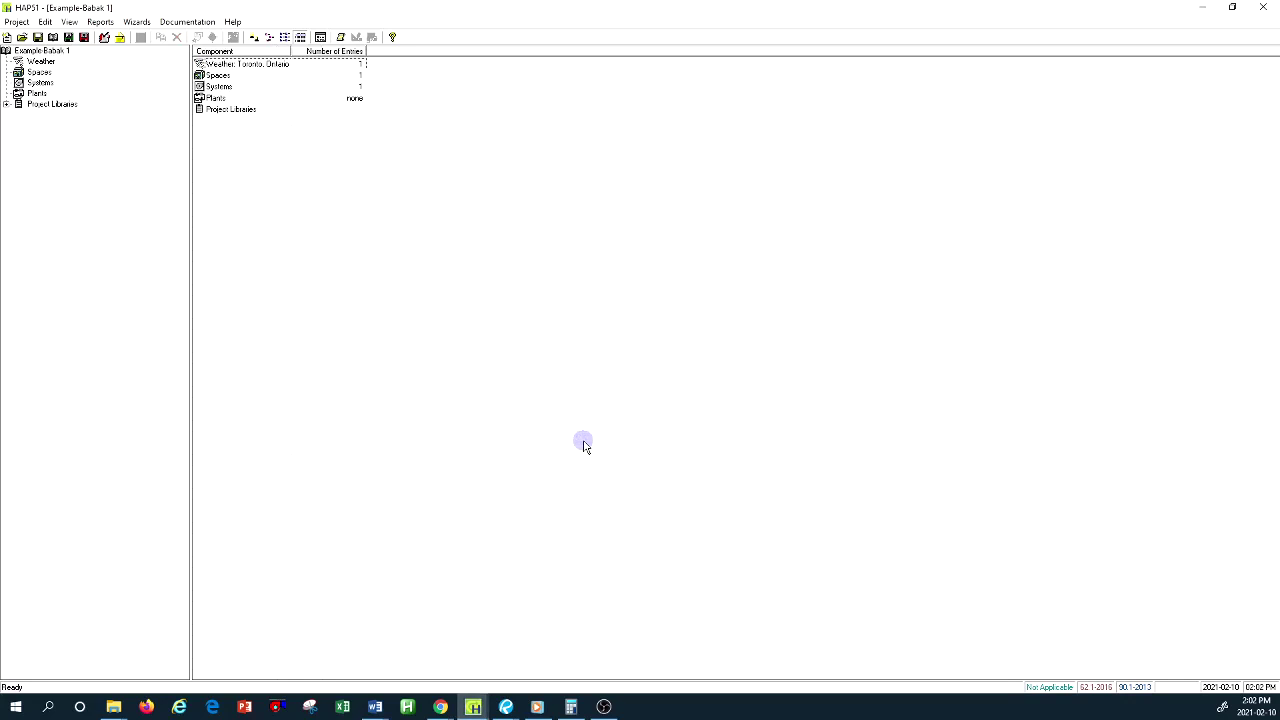
Open Default Space from the Spaces list and show its Internals loads.
{"action": "double_click", "coordinate": [217, 77]}
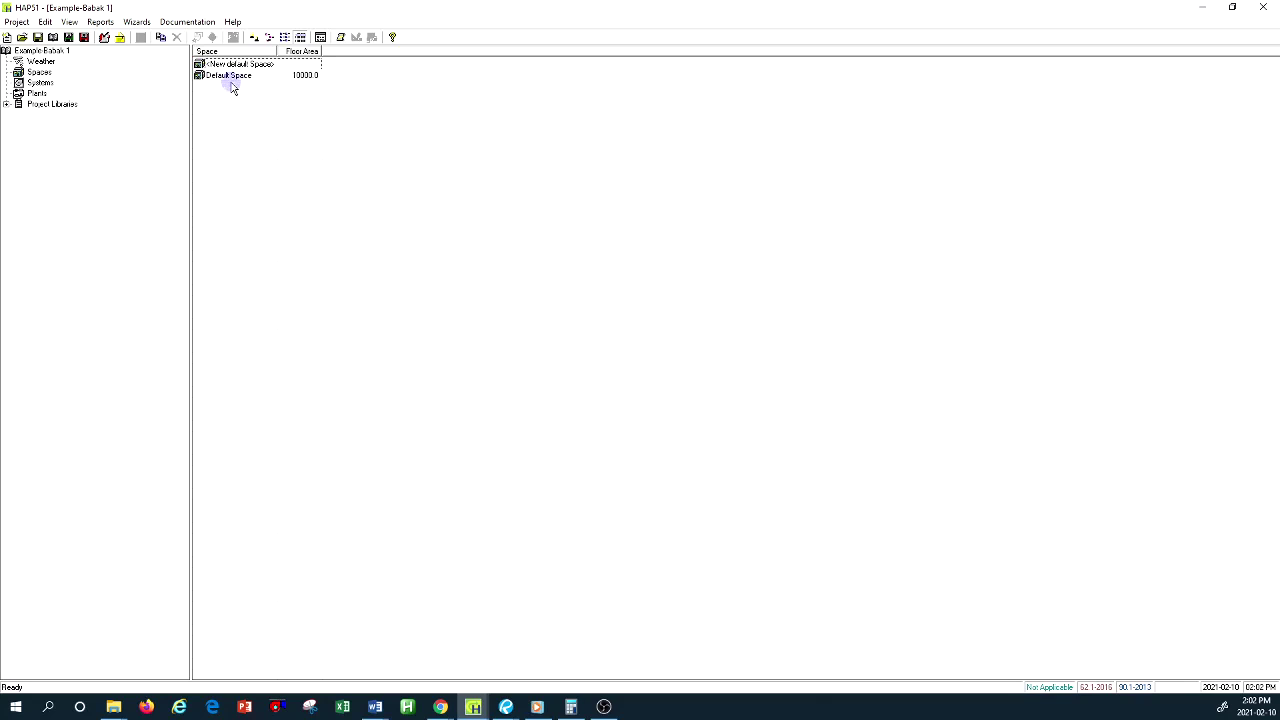
{"action": "double_click", "coordinate": [229, 78]}
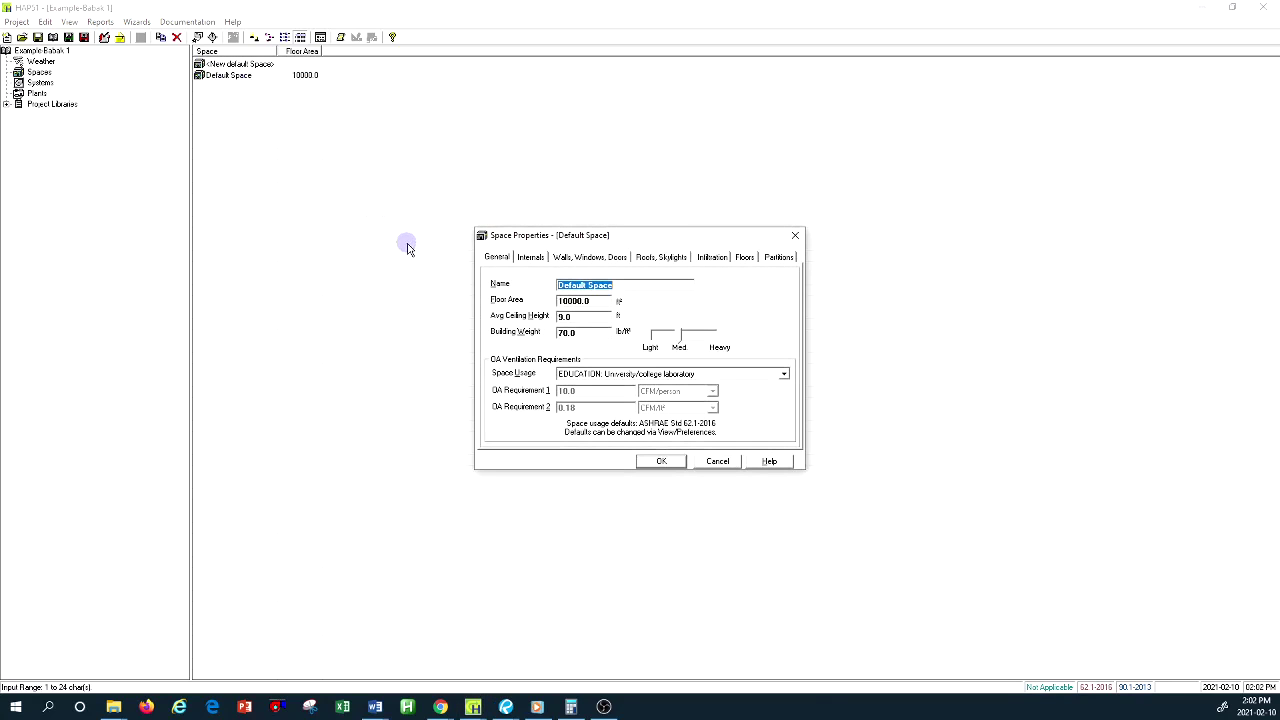
{"action": "left_click", "coordinate": [531, 257]}
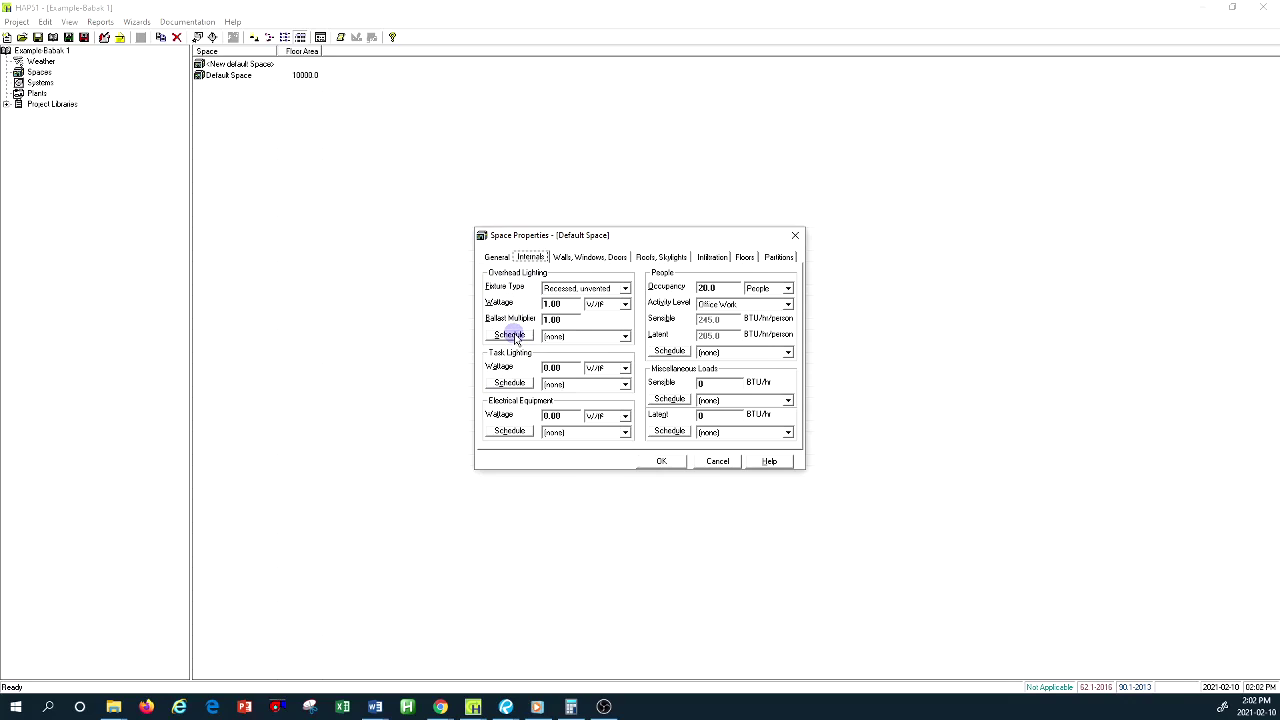
Express the overhead lighting as 10000.0 Watts and open its Sample Schedule.
{"action": "double_click", "coordinate": [552, 305]}
{"action": "left_click", "coordinate": [625, 305]}
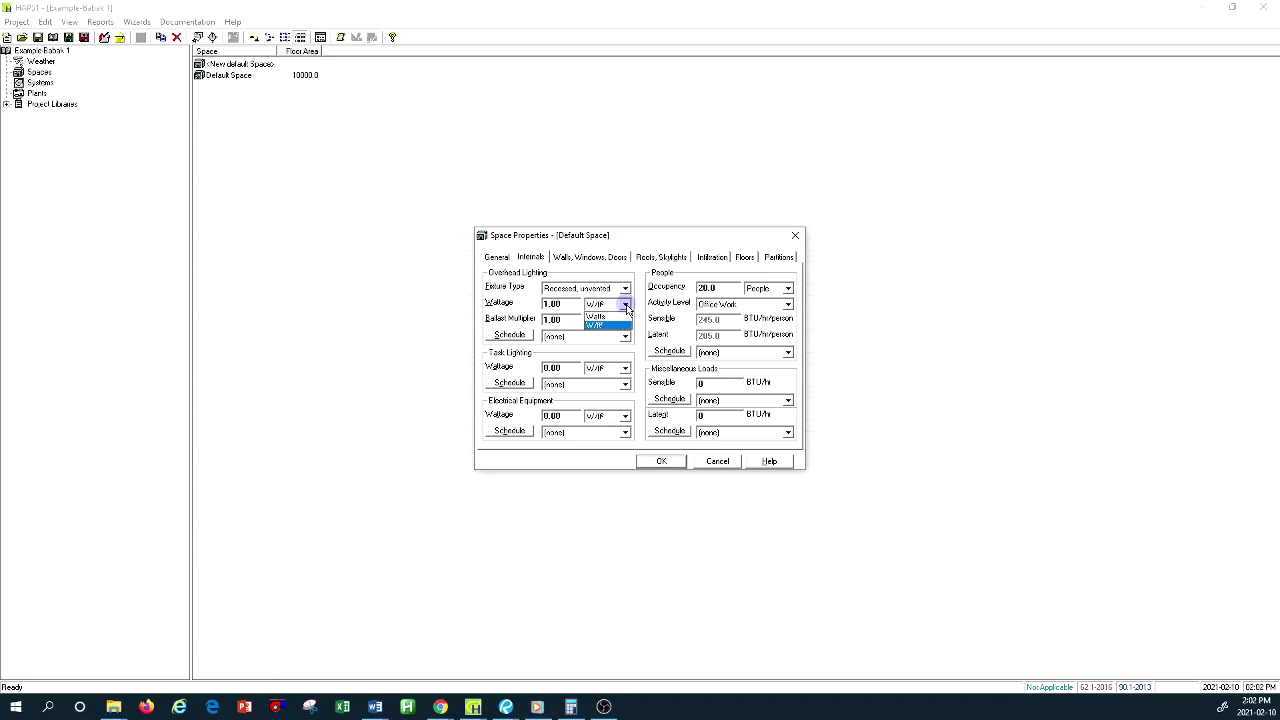
{"action": "left_click", "coordinate": [595, 316]}
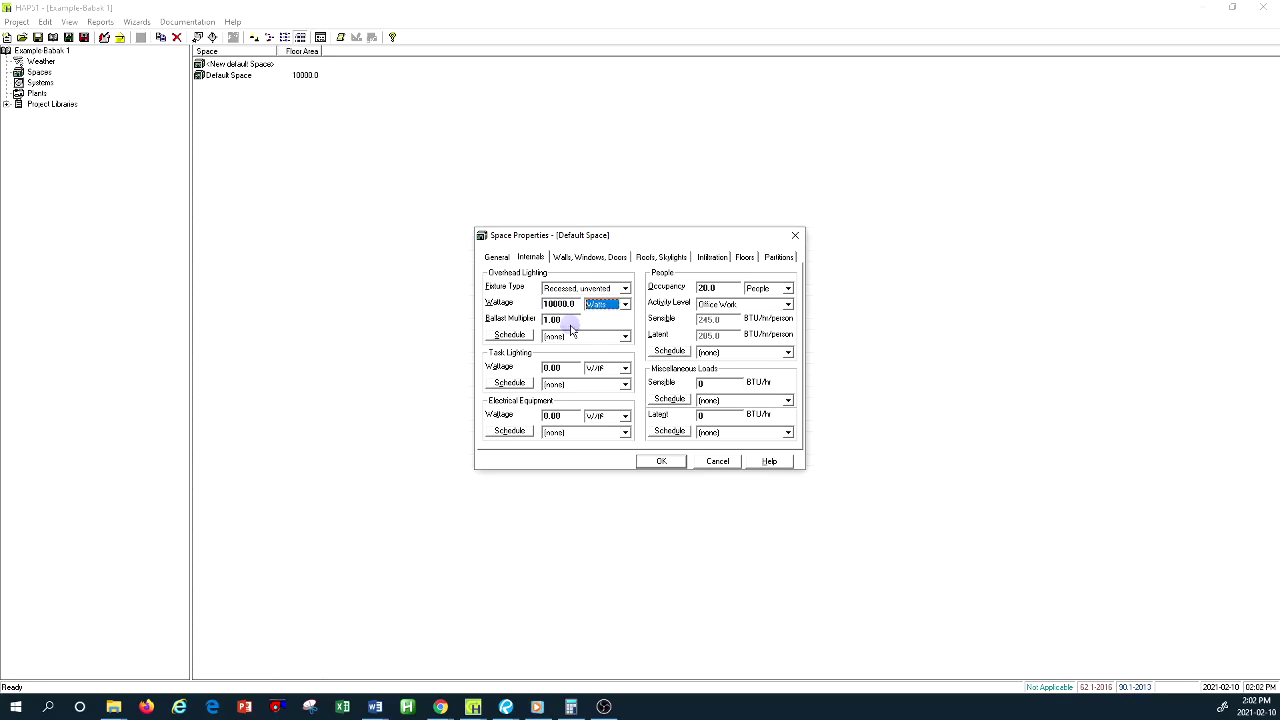
{"action": "left_click", "coordinate": [517, 337]}
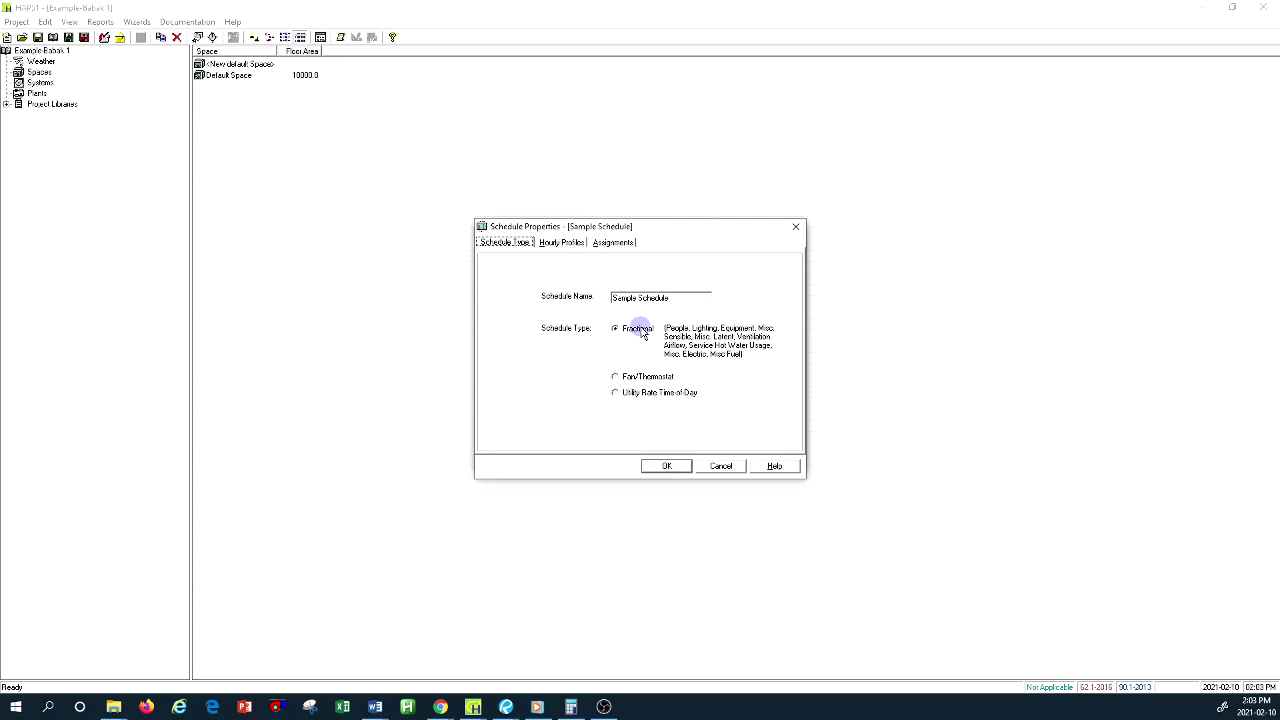
Open Profile One of the Sample Schedule from the Hourly Profiles.
{"action": "left_click", "coordinate": [568, 244]}
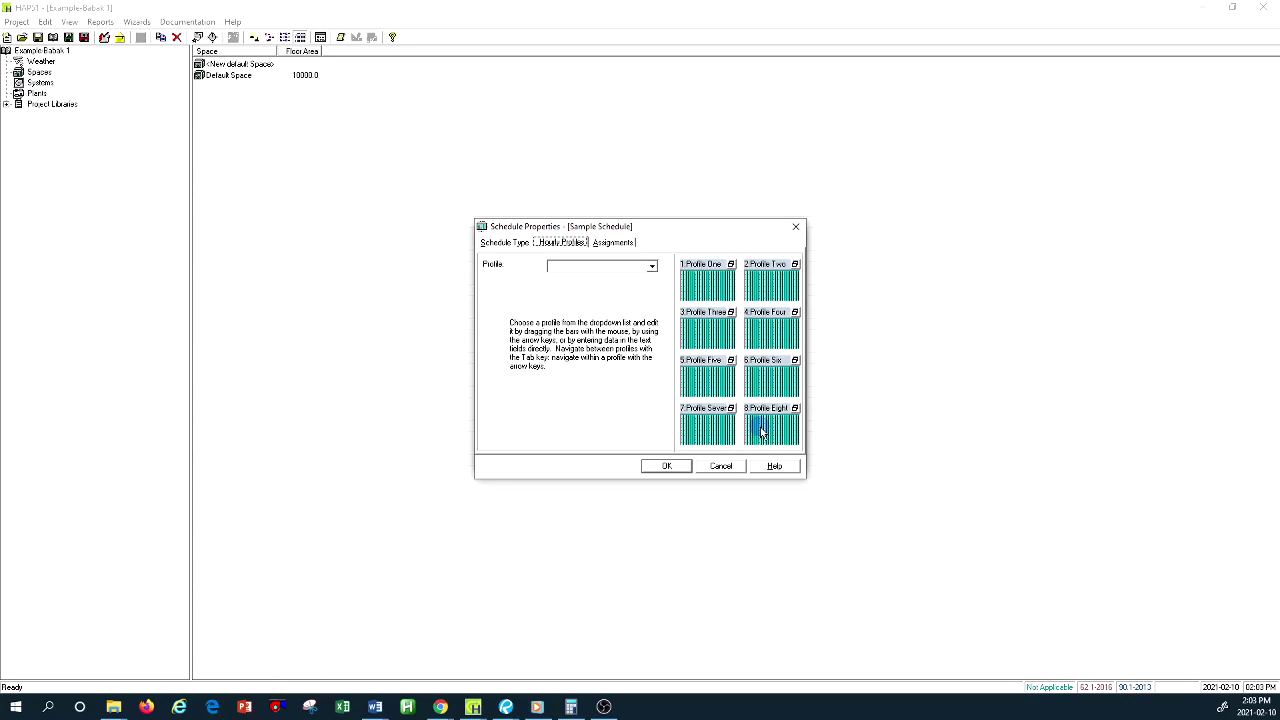
{"action": "double_click", "coordinate": [711, 284]}
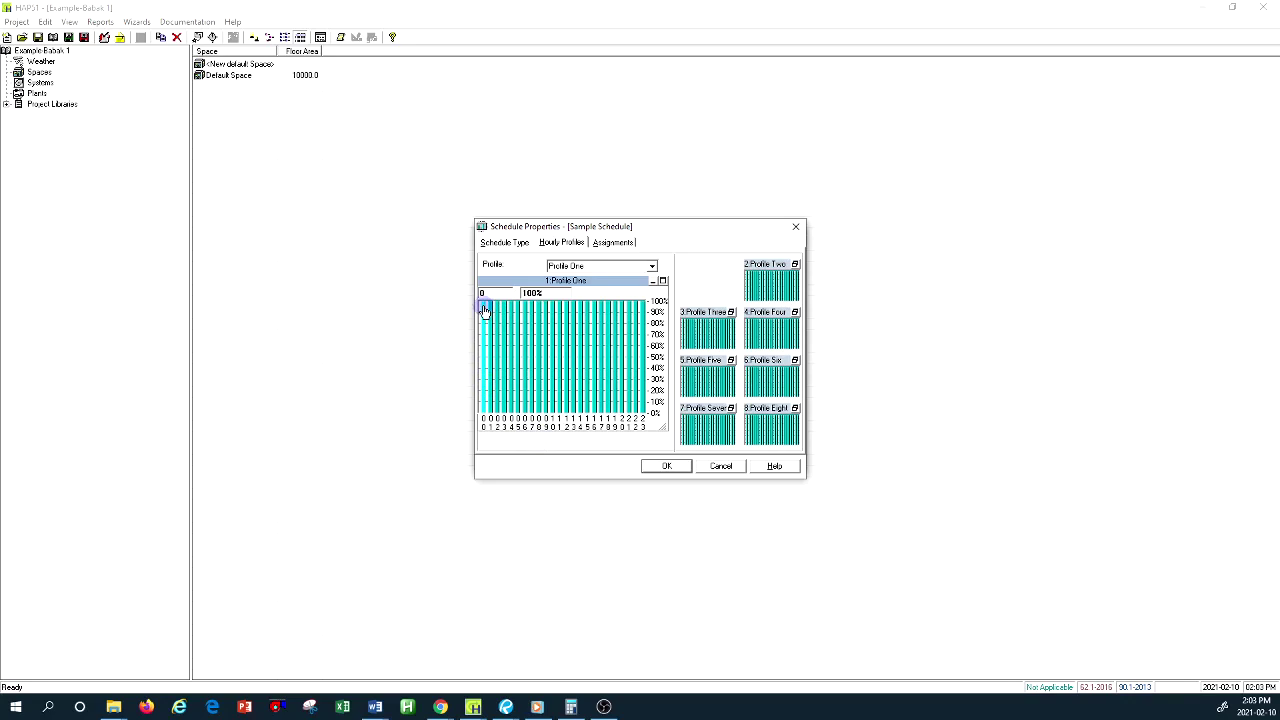
Set Profile One's early-morning hours 0–8 to 0%.
{"action": "left_click_drag", "start_coordinate": [484, 309], "coordinate": [480, 420]}
{"action": "left_click_drag", "start_coordinate": [490, 308], "coordinate": [486, 423]}
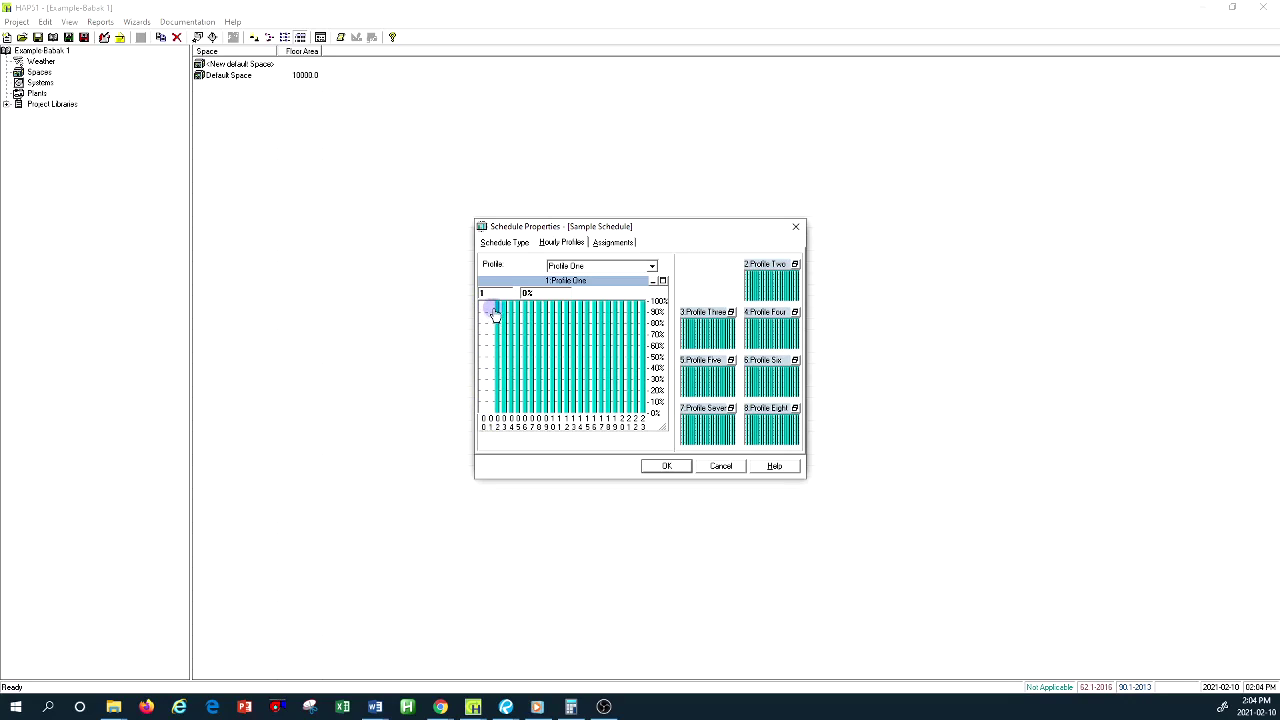
{"action": "left_click_drag", "start_coordinate": [499, 309], "coordinate": [499, 426]}
{"action": "left_click_drag", "start_coordinate": [505, 310], "coordinate": [503, 434]}
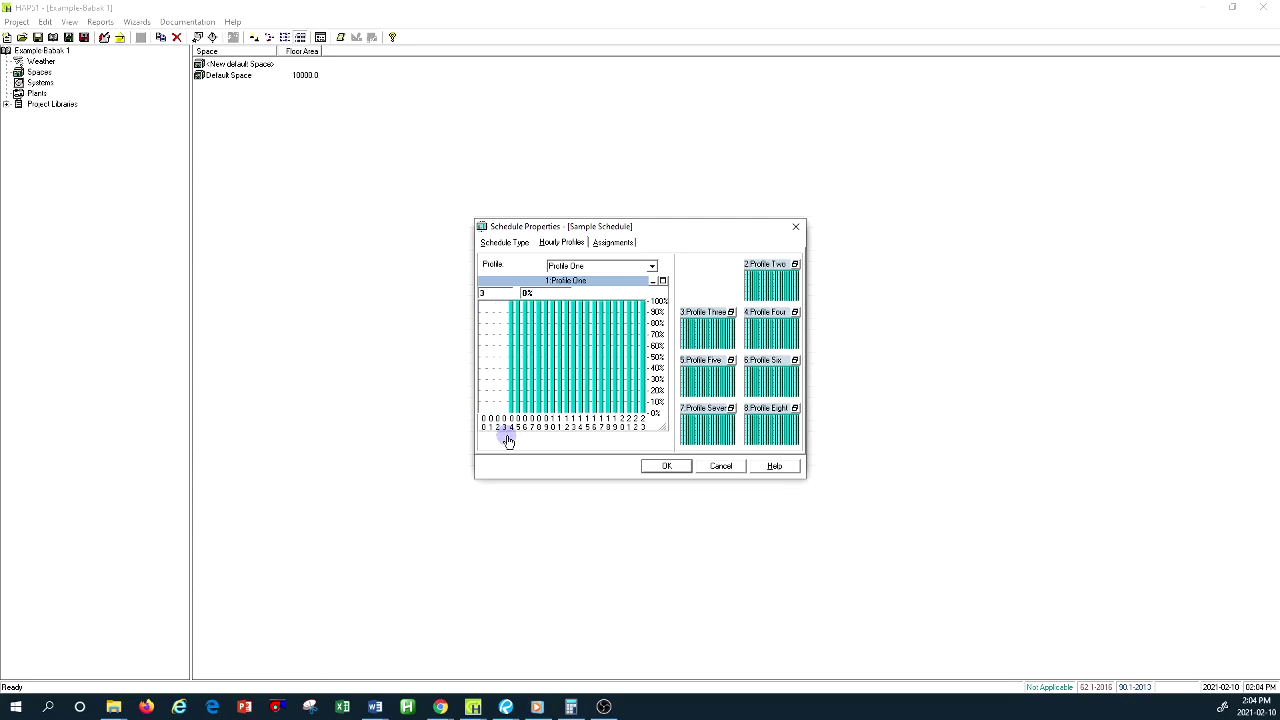
{"action": "left_click_drag", "start_coordinate": [516, 309], "coordinate": [517, 434]}
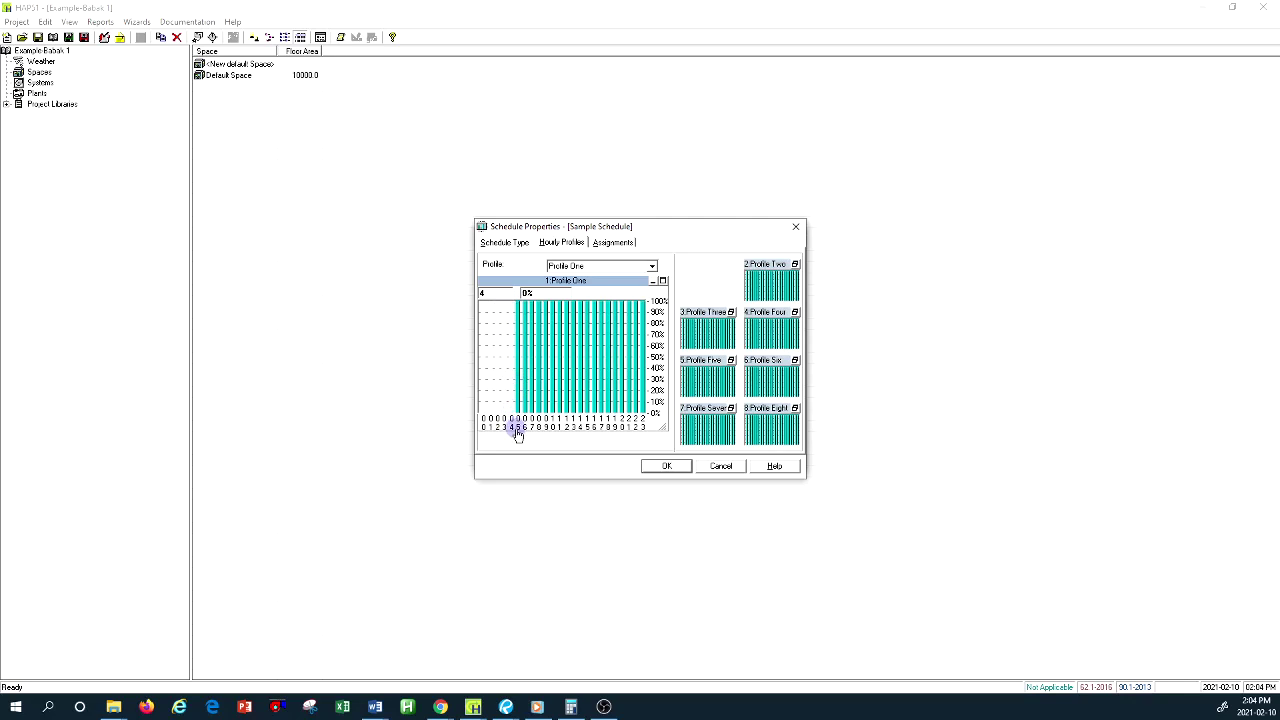
{"action": "left_click_drag", "start_coordinate": [518, 309], "coordinate": [509, 409]}
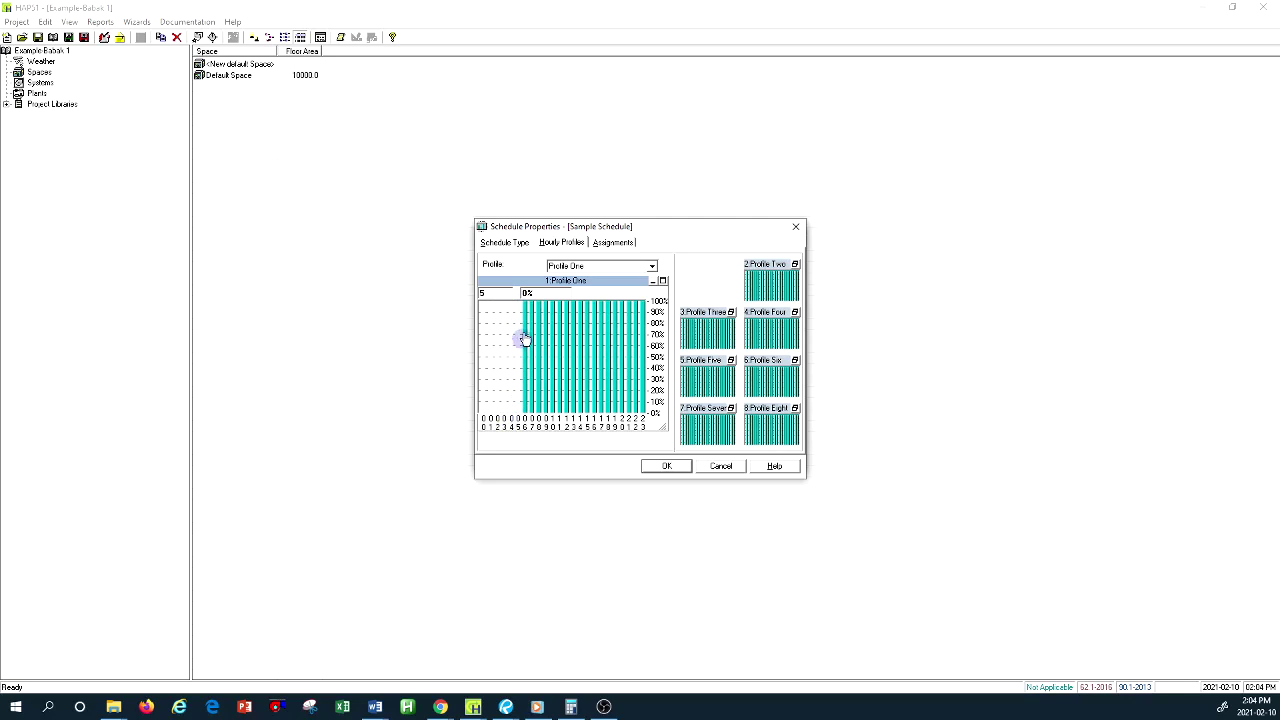
{"action": "left_click_drag", "start_coordinate": [523, 300], "coordinate": [528, 428]}
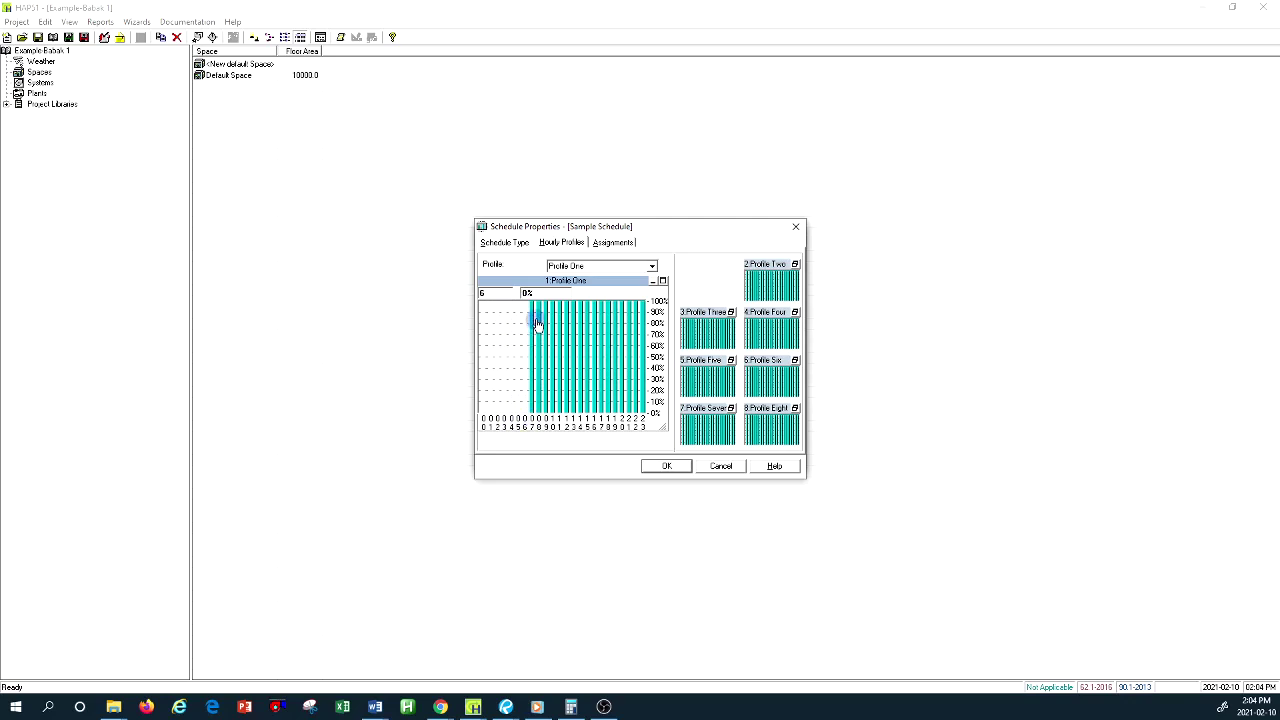
{"action": "left_click_drag", "start_coordinate": [530, 296], "coordinate": [535, 436]}
{"action": "left_click_drag", "start_coordinate": [531, 300], "coordinate": [543, 445]}
{"action": "left_click_drag", "start_coordinate": [548, 296], "coordinate": [543, 425]}
{"action": "left_click_drag", "start_coordinate": [546, 300], "coordinate": [551, 400]}
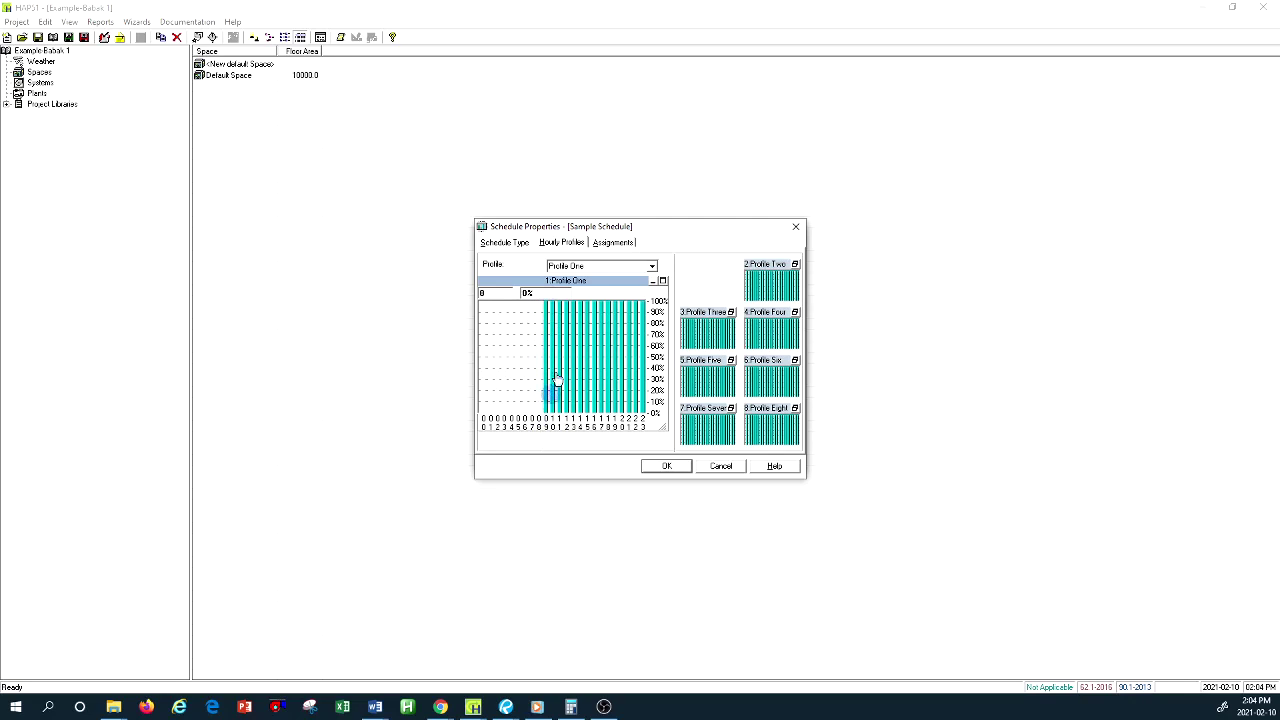
{"action": "left_click", "coordinate": [545, 305]}
{"action": "left_click_drag", "start_coordinate": [545, 305], "coordinate": [549, 400]}
{"action": "left_click", "coordinate": [549, 311]}
Set Profile One's late-evening hours 21–23 to 0%.
{"action": "left_click", "coordinate": [630, 419]}
{"action": "left_click", "coordinate": [630, 411]}
{"action": "left_click_drag", "start_coordinate": [630, 411], "coordinate": [629, 423]}
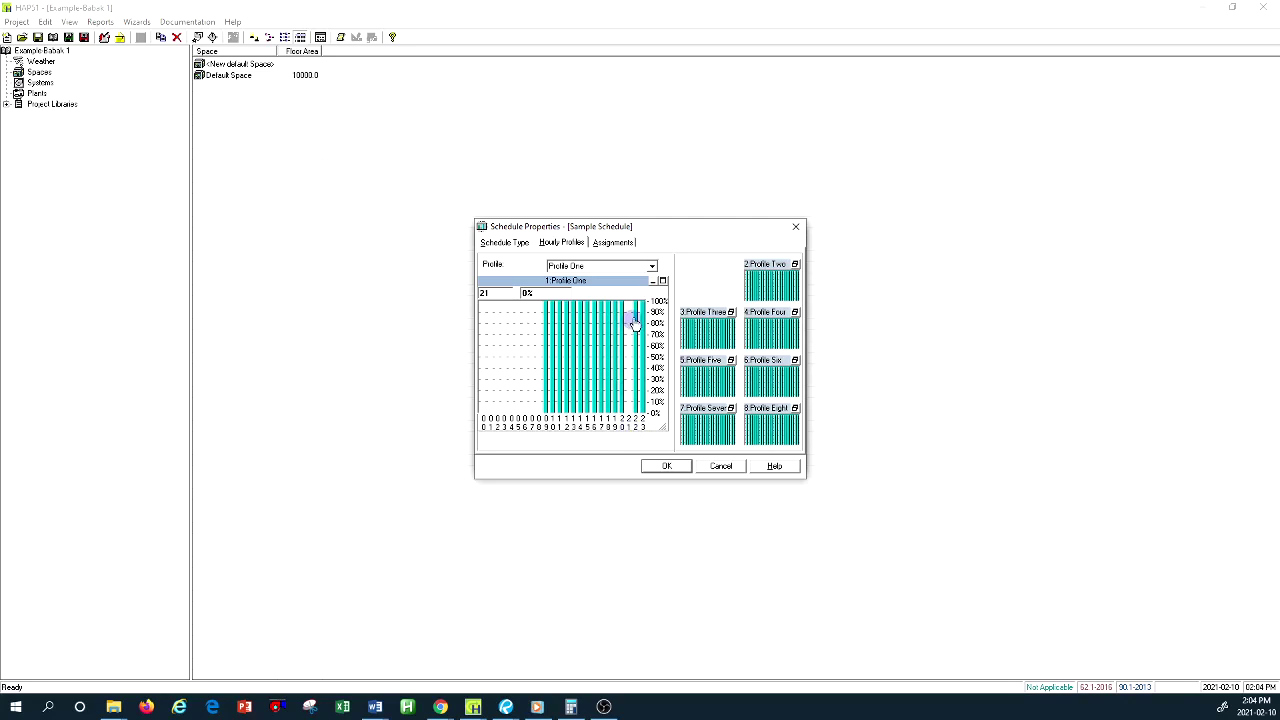
{"action": "left_click_drag", "start_coordinate": [634, 303], "coordinate": [641, 428]}
{"action": "left_click_drag", "start_coordinate": [641, 301], "coordinate": [645, 433]}
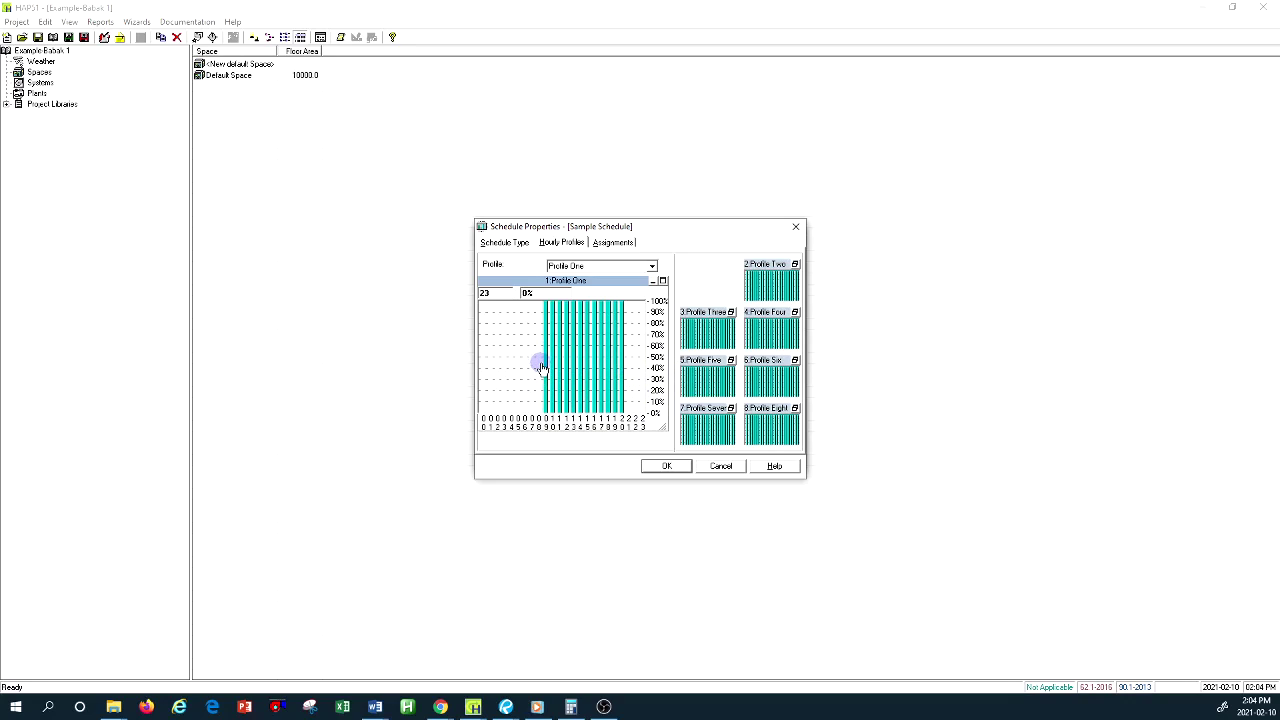
{"action": "left_click", "coordinate": [508, 243]}
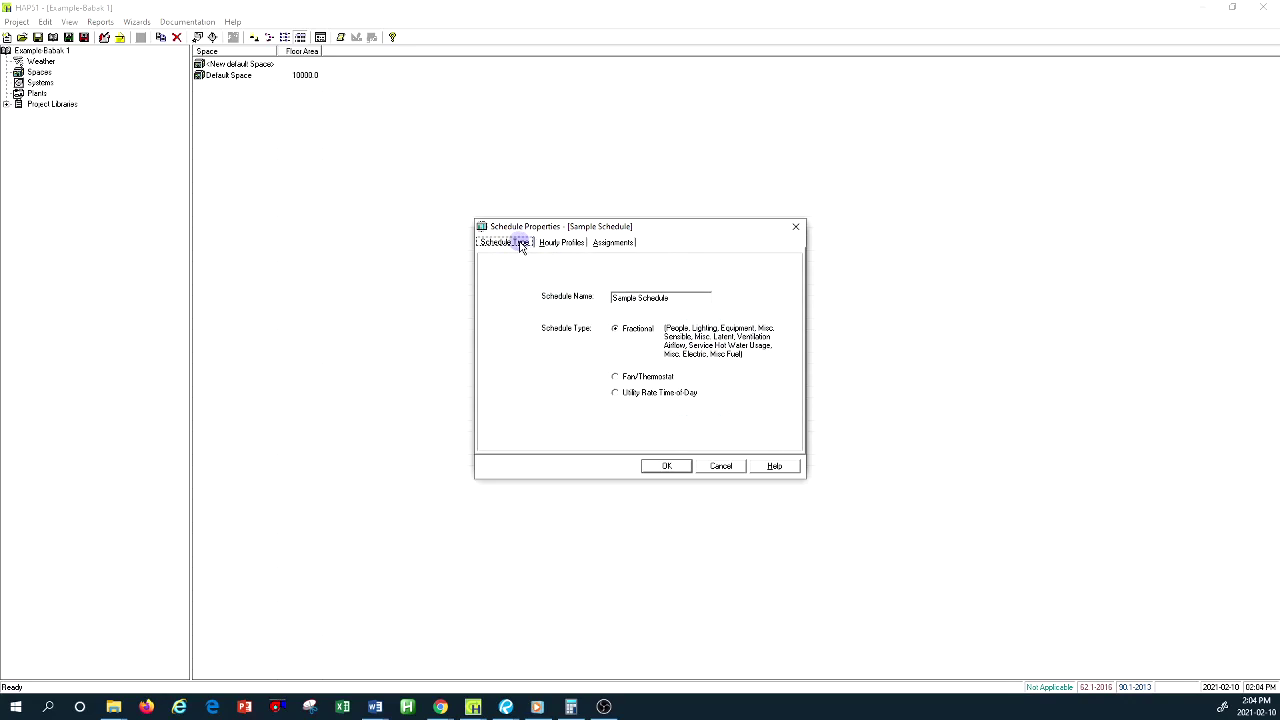
Rename the schedule to 'Overhead-working hours' and save it.
{"action": "left_click", "coordinate": [675, 297]}
{"action": "left_click_drag", "start_coordinate": [687, 300], "coordinate": [571, 294]}
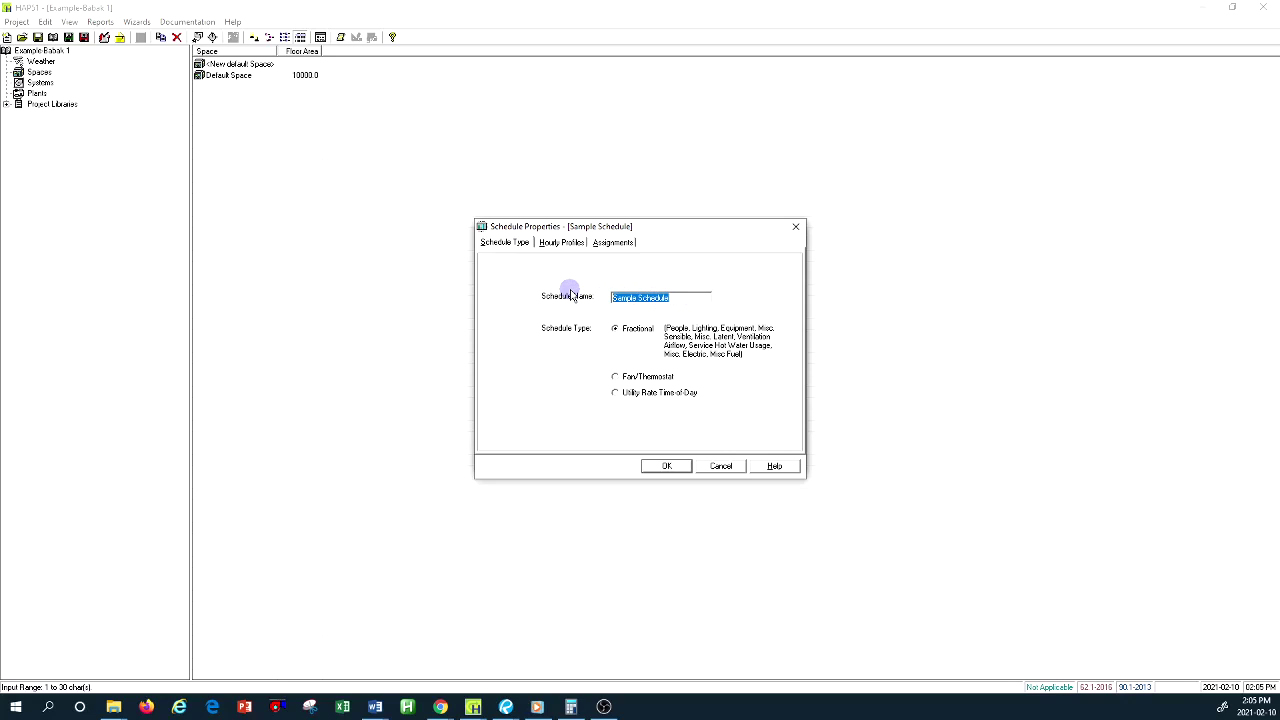
{"action": "type", "text": "Overhead-working hours"}
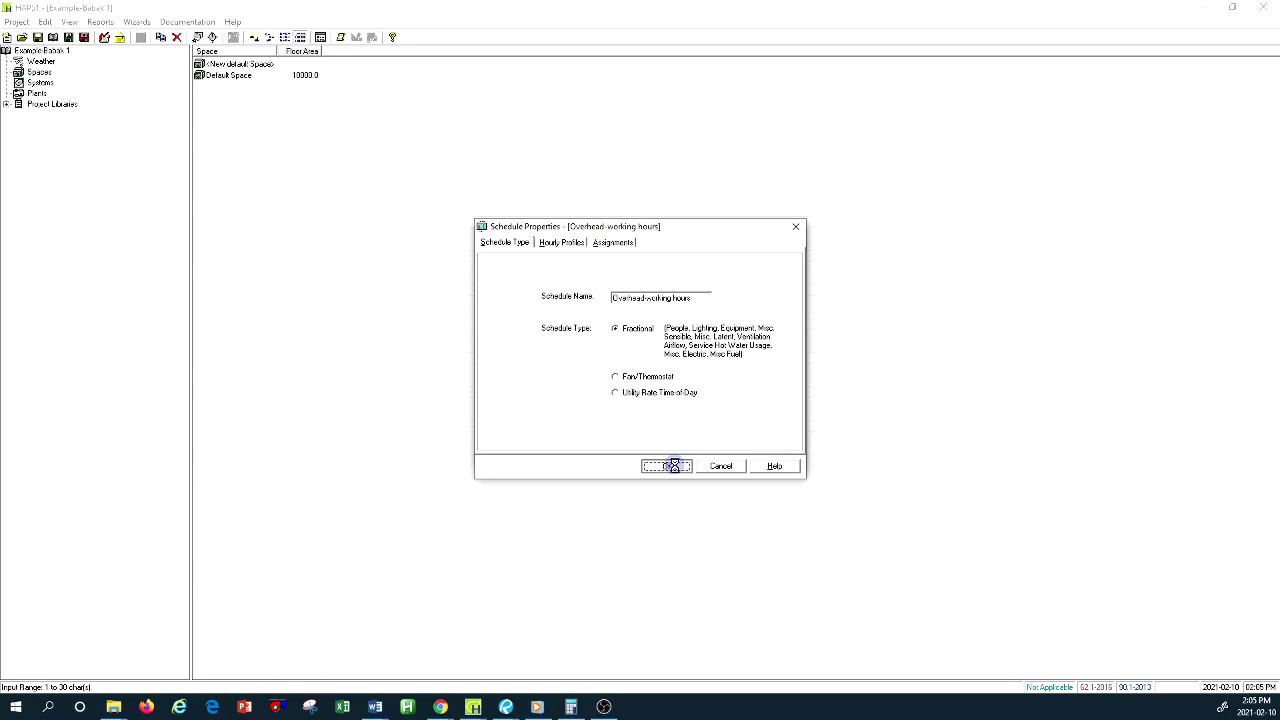
{"action": "left_click", "coordinate": [676, 467]}
Reopen the Overhead-working hours schedule from the overhead lighting row.
{"action": "left_click_drag", "start_coordinate": [228, 232], "coordinate": [495, 209]}
{"action": "left_click", "coordinate": [307, 309]}
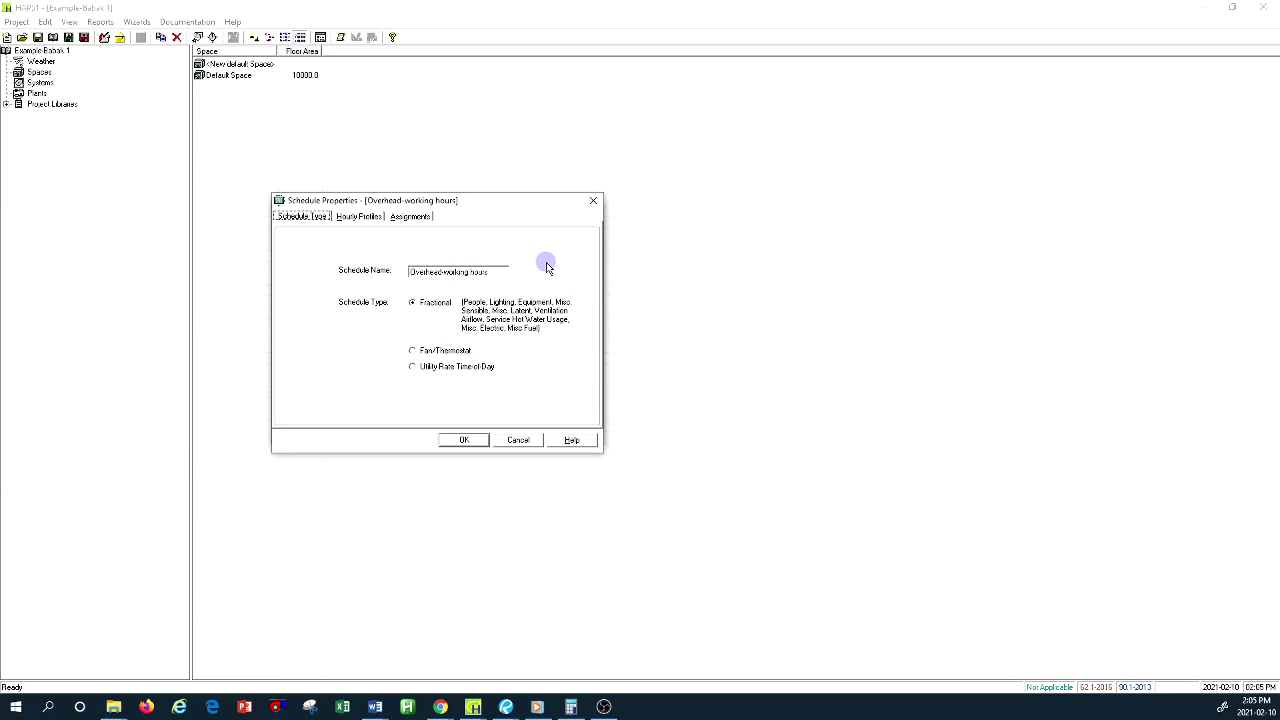
{"action": "left_click_drag", "start_coordinate": [502, 208], "coordinate": [561, 197]}
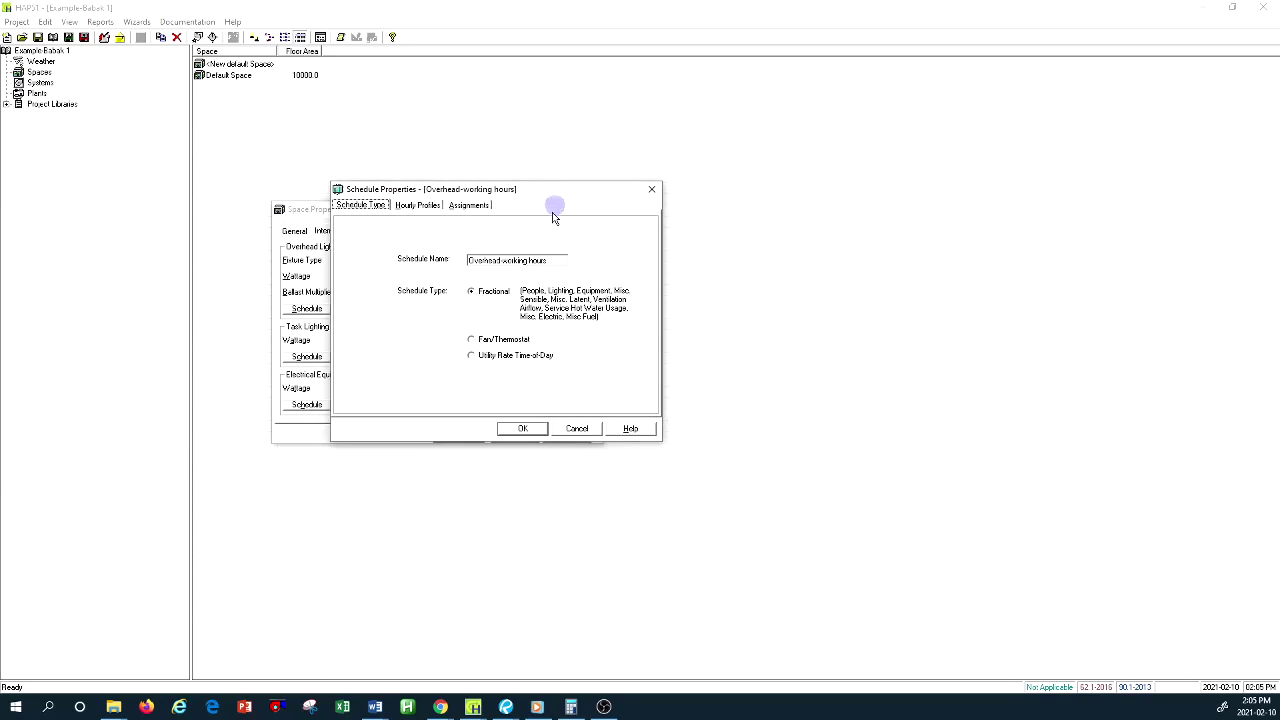
Open Profile Two of the Overhead-working hours schedule for editing.
{"action": "left_click", "coordinate": [422, 207]}
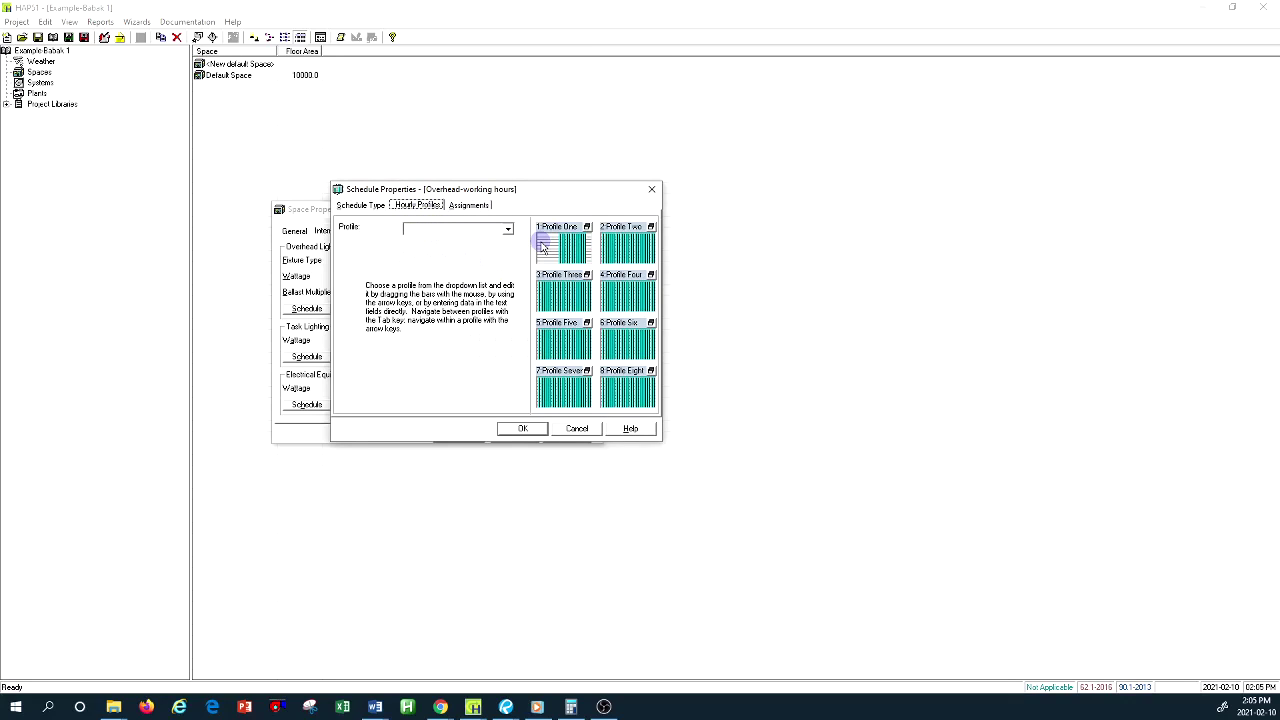
{"action": "left_click_drag", "start_coordinate": [542, 247], "coordinate": [480, 279]}
{"action": "left_click", "coordinate": [630, 253]}
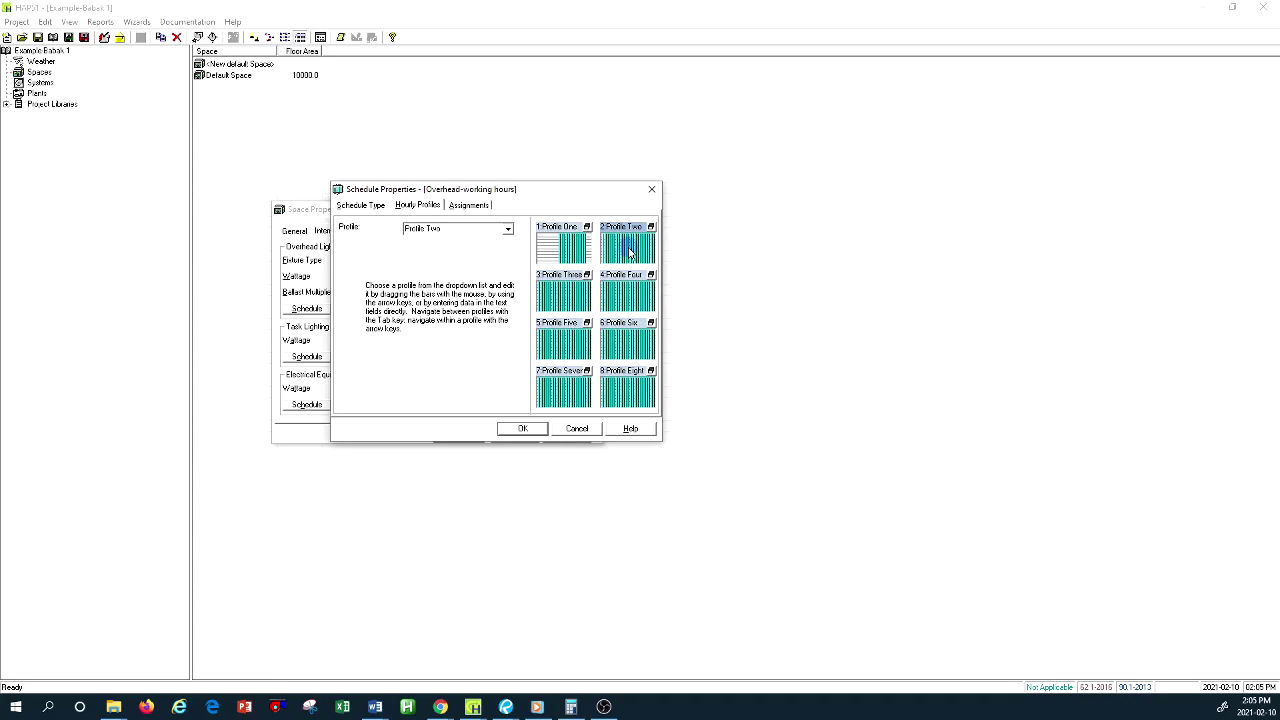
{"action": "double_click", "coordinate": [630, 253]}
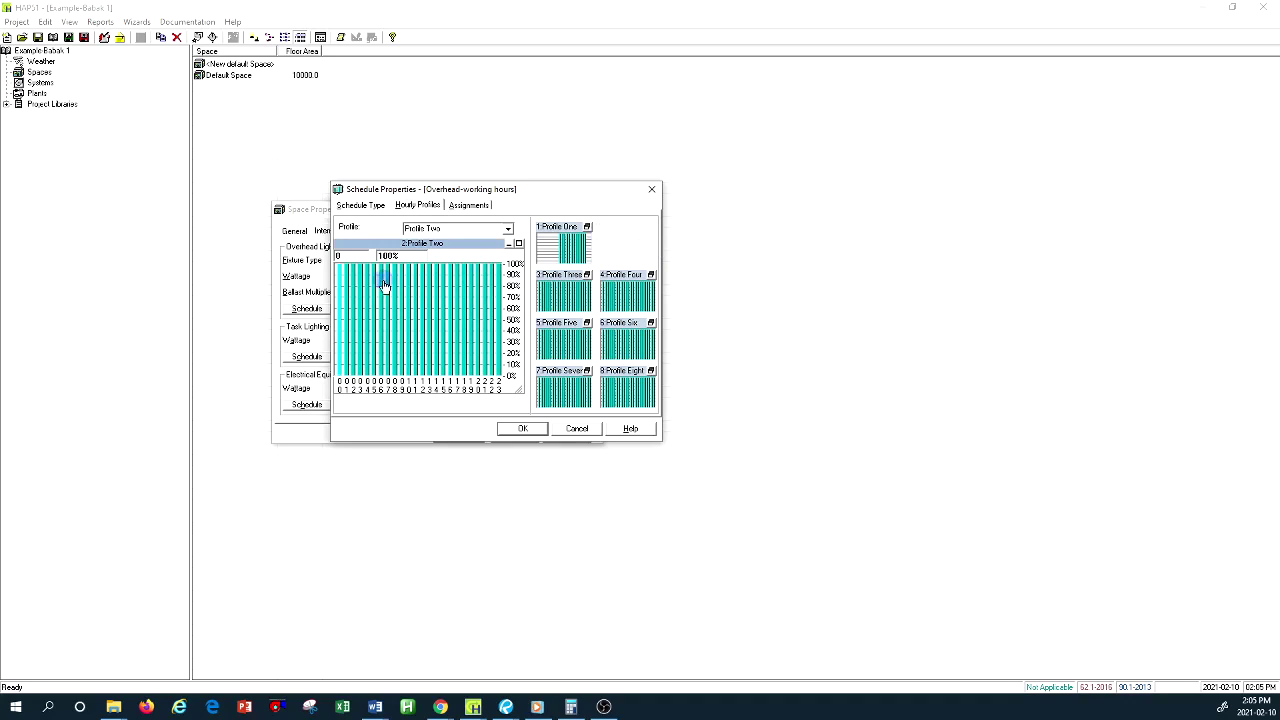
Drop Profile Two's hours 0–8 to 0%.
{"action": "left_click_drag", "start_coordinate": [340, 270], "coordinate": [329, 420]}
{"action": "left_click_drag", "start_coordinate": [350, 270], "coordinate": [340, 417]}
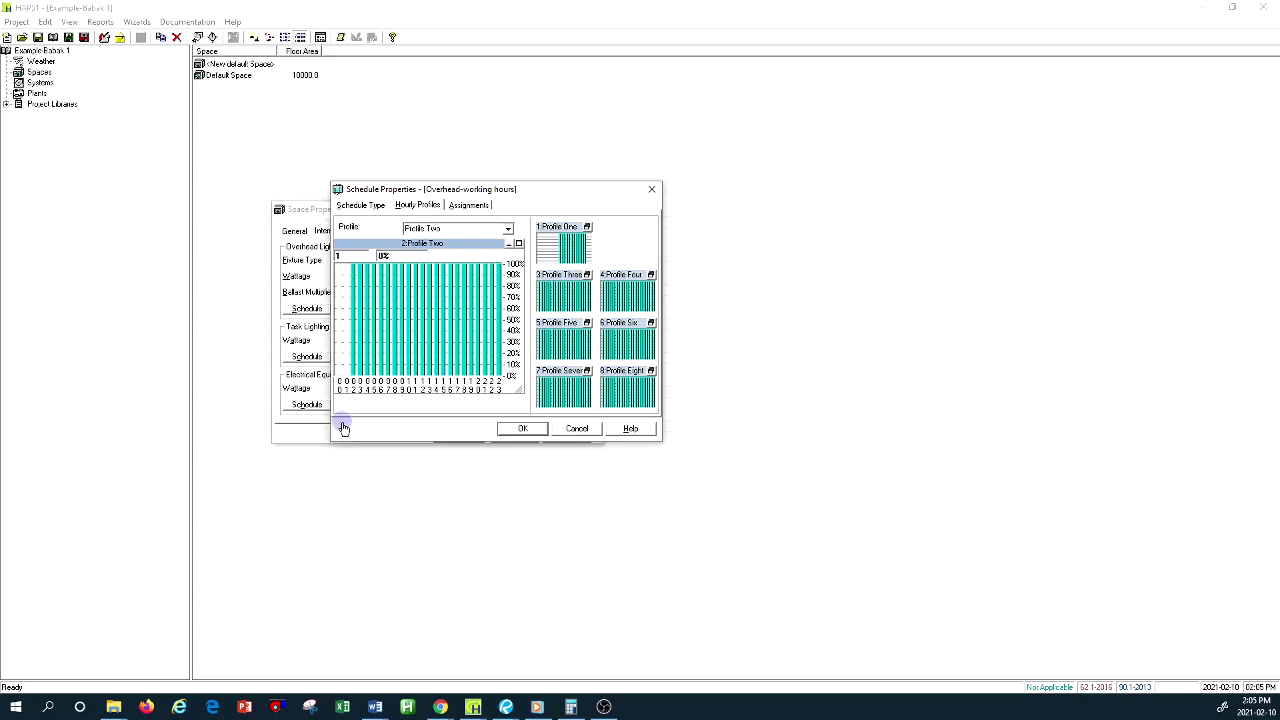
{"action": "left_click_drag", "start_coordinate": [352, 260], "coordinate": [355, 407]}
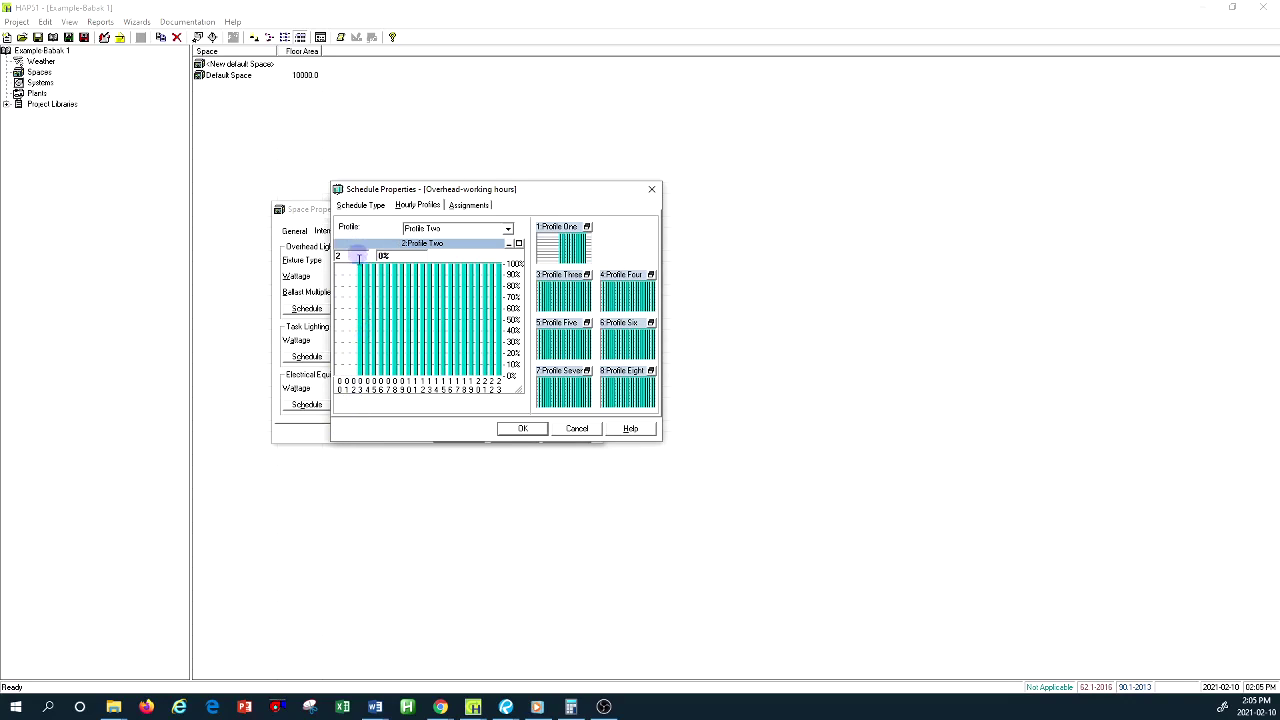
{"action": "left_click_drag", "start_coordinate": [360, 265], "coordinate": [363, 417]}
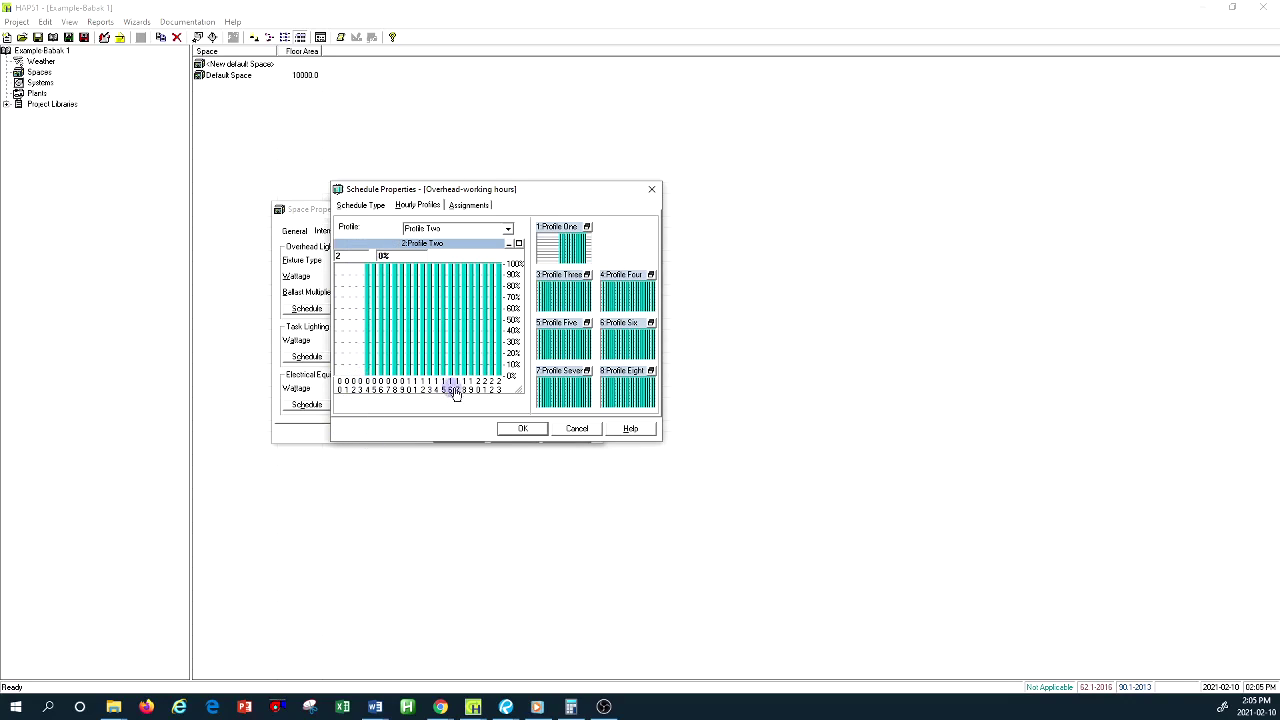
{"action": "left_click_drag", "start_coordinate": [371, 270], "coordinate": [373, 405]}
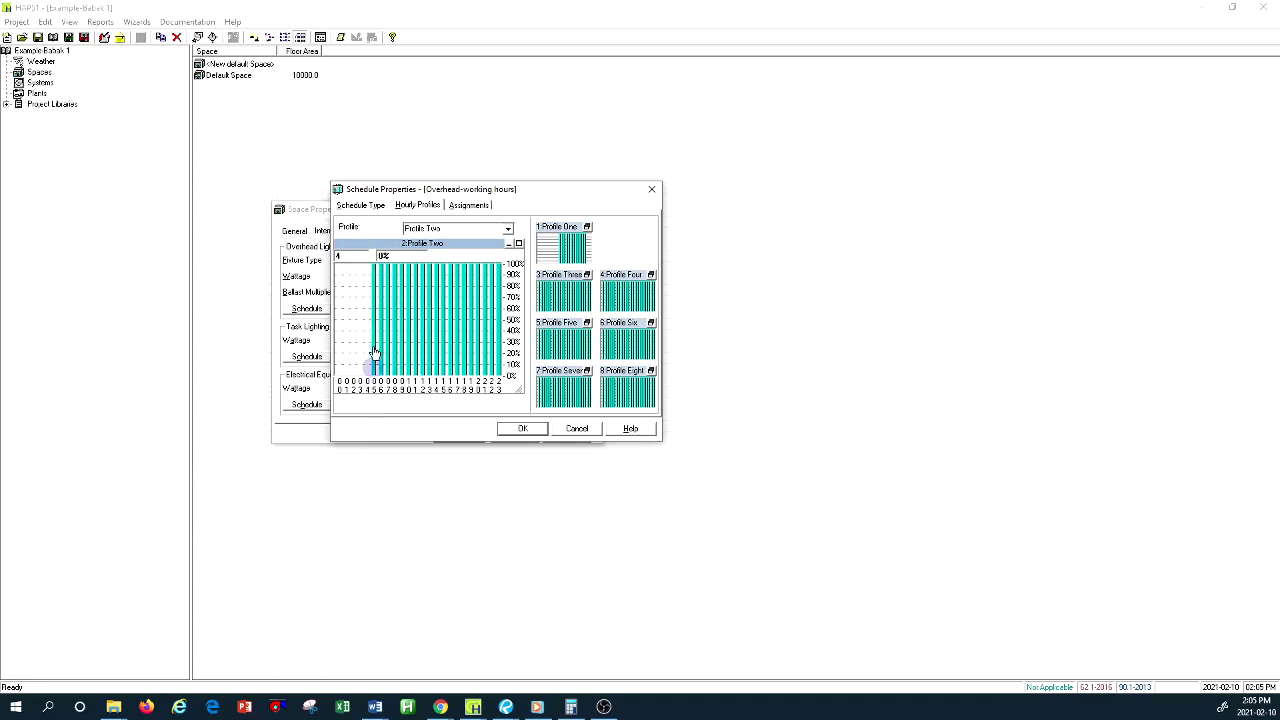
{"action": "left_click_drag", "start_coordinate": [375, 257], "coordinate": [377, 410]}
{"action": "left_click_drag", "start_coordinate": [371, 271], "coordinate": [371, 423]}
{"action": "left_click", "coordinate": [380, 293]}
{"action": "left_click_drag", "start_coordinate": [380, 293], "coordinate": [383, 449]}
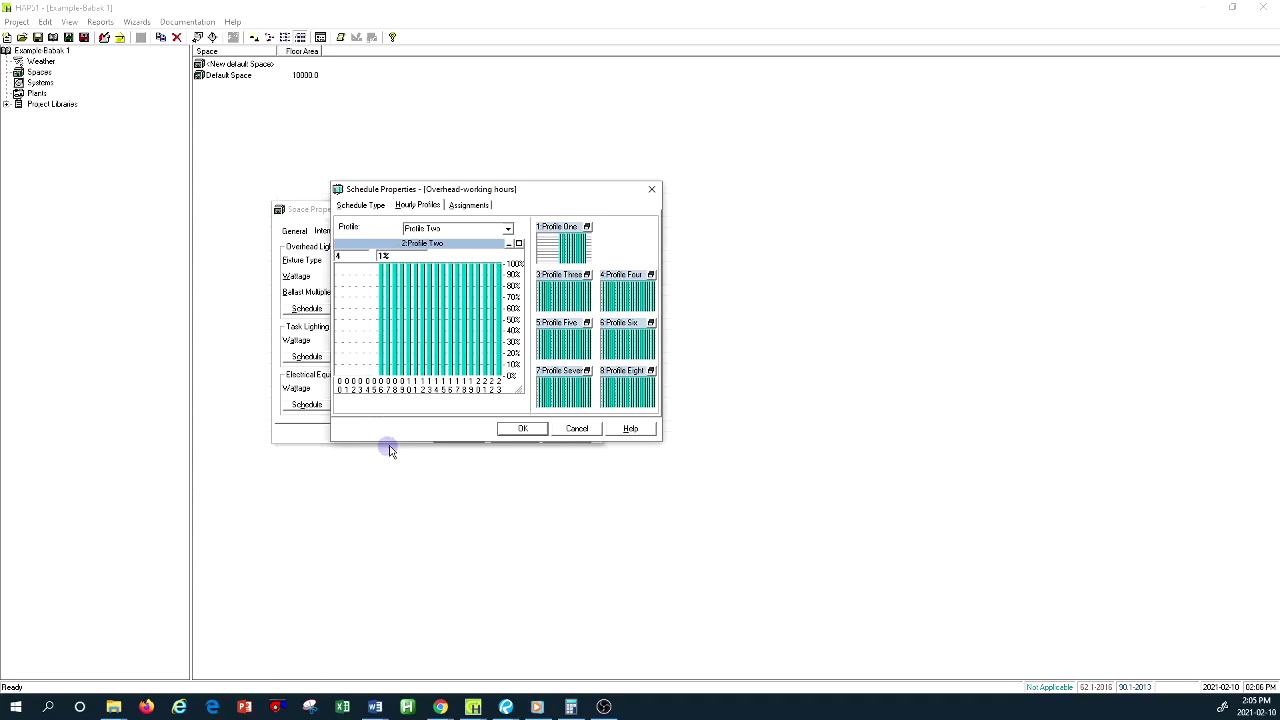
{"action": "left_click_drag", "start_coordinate": [383, 270], "coordinate": [376, 426]}
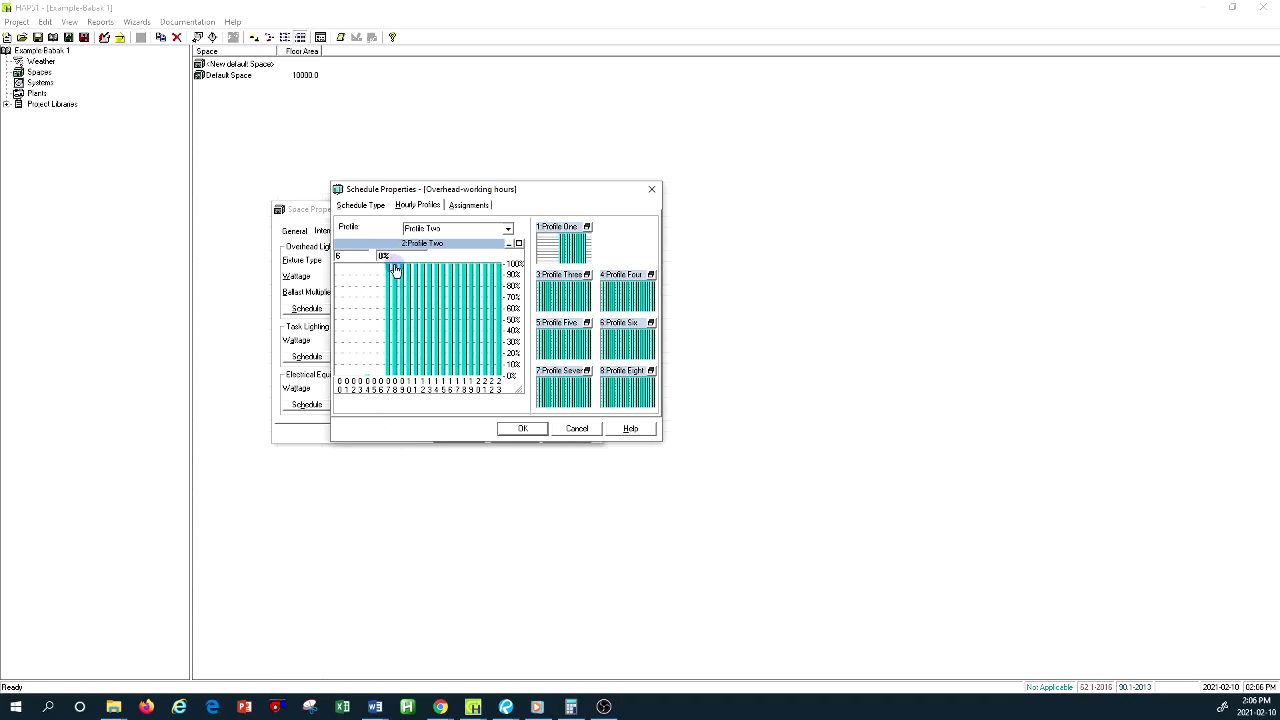
{"action": "left_click_drag", "start_coordinate": [390, 270], "coordinate": [391, 393]}
{"action": "left_click_drag", "start_coordinate": [397, 270], "coordinate": [393, 392]}
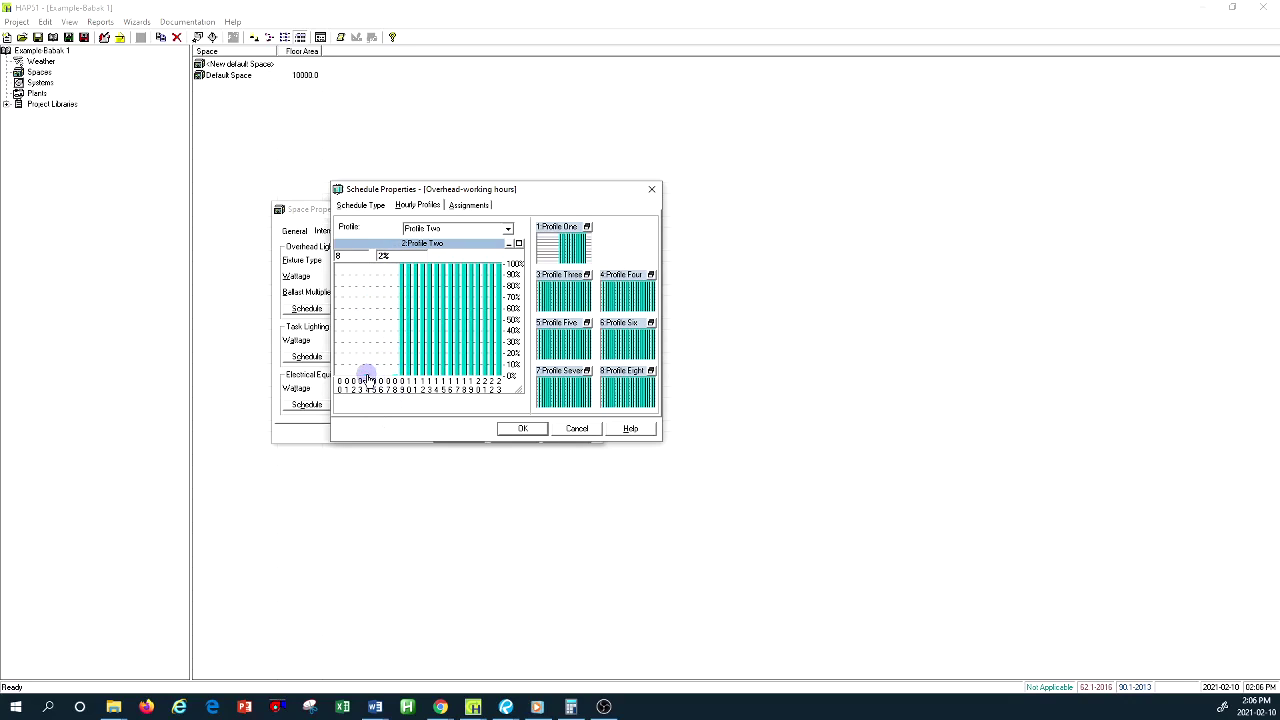
Drop Profile Two's hours 9–23 to about 0%.
{"action": "left_click", "coordinate": [404, 293]}
{"action": "left_click_drag", "start_coordinate": [404, 293], "coordinate": [408, 408]}
{"action": "left_click_drag", "start_coordinate": [410, 265], "coordinate": [406, 397]}
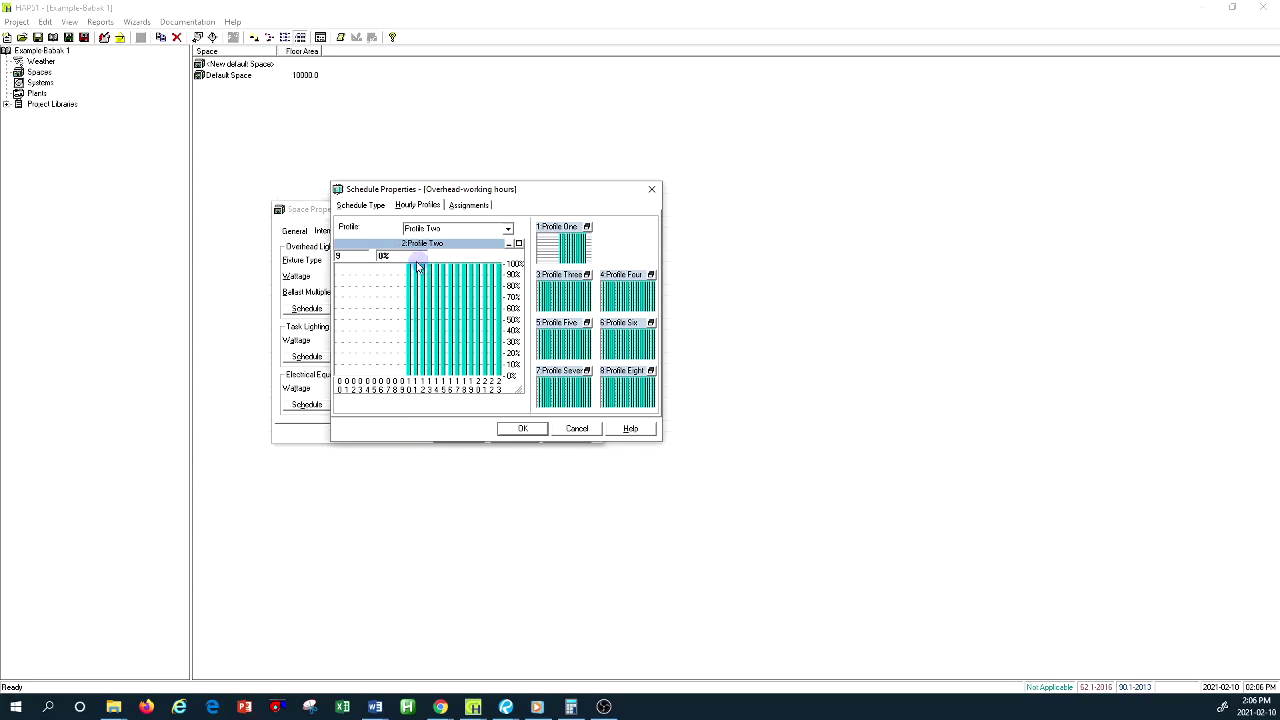
{"action": "left_click_drag", "start_coordinate": [417, 266], "coordinate": [408, 420]}
{"action": "left_click_drag", "start_coordinate": [413, 273], "coordinate": [417, 417]}
{"action": "mouse_move", "coordinate": [419, 275]}
{"action": "left_mouse_down"}
{"action": "mouse_move", "coordinate": [418, 424]}
{"action": "mouse_move", "coordinate": [431, 267]}
{"action": "mouse_move", "coordinate": [420, 400]}
{"action": "left_mouse_up"}
{"action": "mouse_move", "coordinate": [436, 290]}
{"action": "left_mouse_down"}
{"action": "mouse_move", "coordinate": [427, 399]}
{"action": "mouse_move", "coordinate": [438, 268]}
{"action": "mouse_move", "coordinate": [437, 391]}
{"action": "mouse_move", "coordinate": [452, 283]}
{"action": "mouse_move", "coordinate": [445, 270]}
{"action": "mouse_move", "coordinate": [450, 404]}
{"action": "mouse_move", "coordinate": [468, 296]}
{"action": "mouse_move", "coordinate": [465, 269]}
{"action": "mouse_move", "coordinate": [452, 274]}
{"action": "mouse_move", "coordinate": [449, 400]}
{"action": "mouse_move", "coordinate": [467, 297]}
{"action": "mouse_move", "coordinate": [459, 272]}
{"action": "mouse_move", "coordinate": [458, 400]}
{"action": "mouse_move", "coordinate": [466, 270]}
{"action": "mouse_move", "coordinate": [463, 380]}
{"action": "left_mouse_up"}
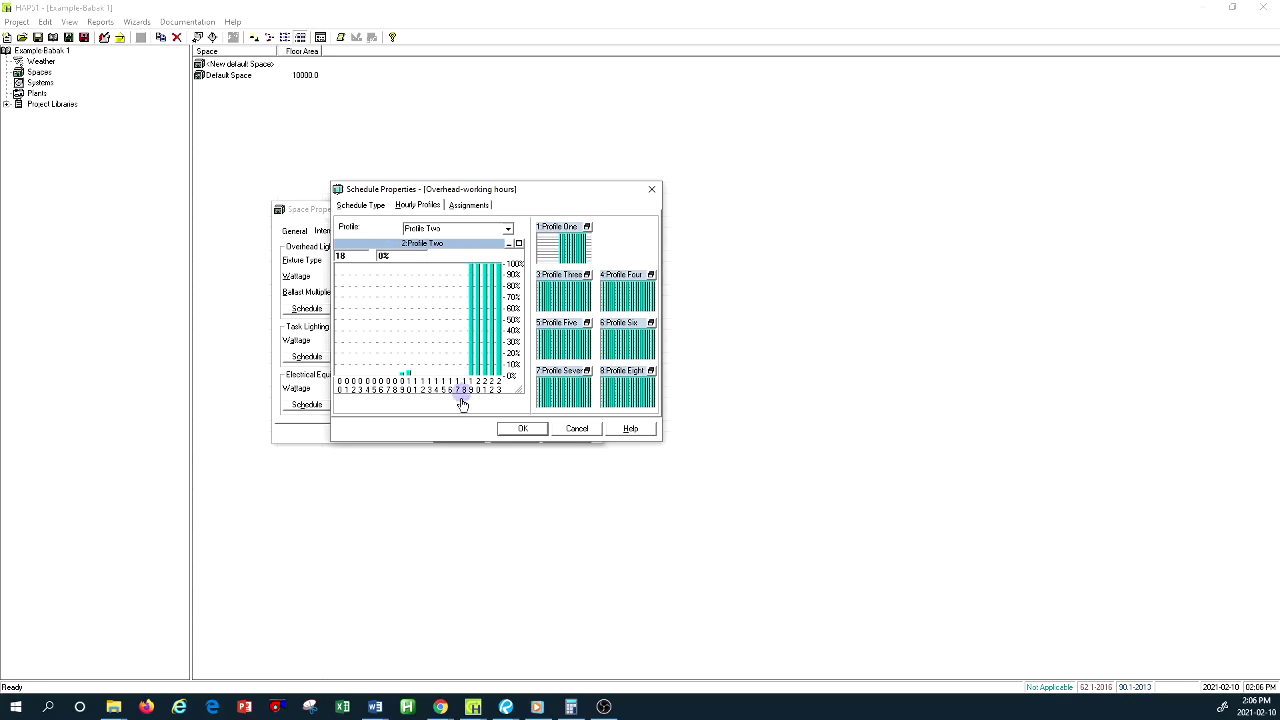
{"action": "left_click_drag", "start_coordinate": [471, 271], "coordinate": [476, 395]}
{"action": "left_click_drag", "start_coordinate": [470, 266], "coordinate": [471, 394]}
{"action": "left_click_drag", "start_coordinate": [483, 277], "coordinate": [480, 409]}
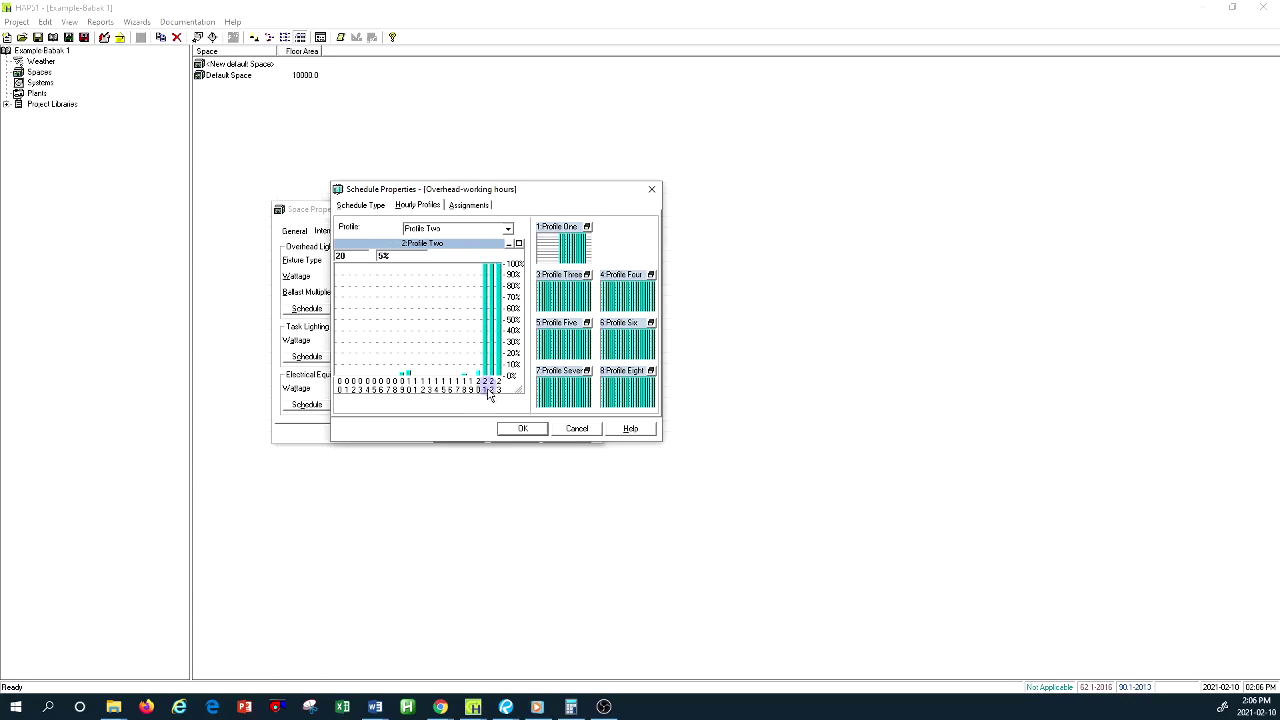
{"action": "left_click_drag", "start_coordinate": [487, 266], "coordinate": [482, 400]}
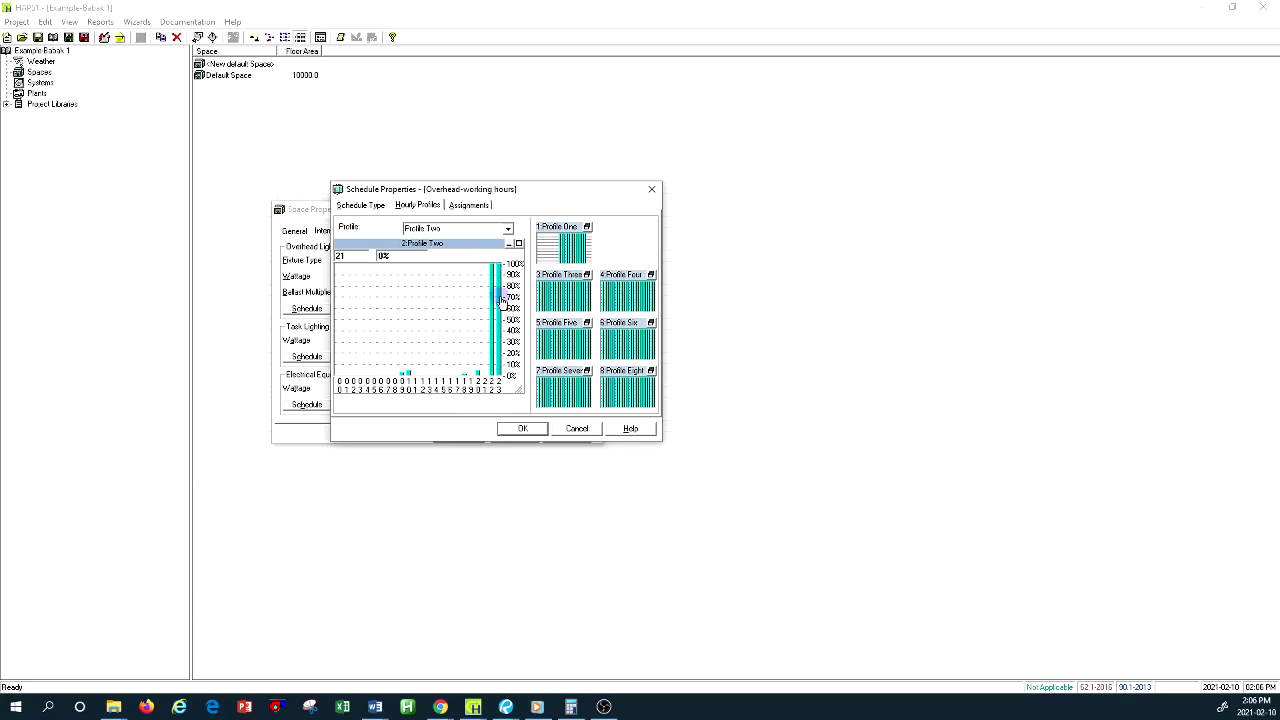
{"action": "left_click_drag", "start_coordinate": [490, 265], "coordinate": [483, 406]}
{"action": "mouse_move", "coordinate": [497, 266]}
{"action": "left_mouse_down"}
{"action": "mouse_move", "coordinate": [490, 395]}
{"action": "mouse_move", "coordinate": [462, 388]}
{"action": "left_mouse_up"}
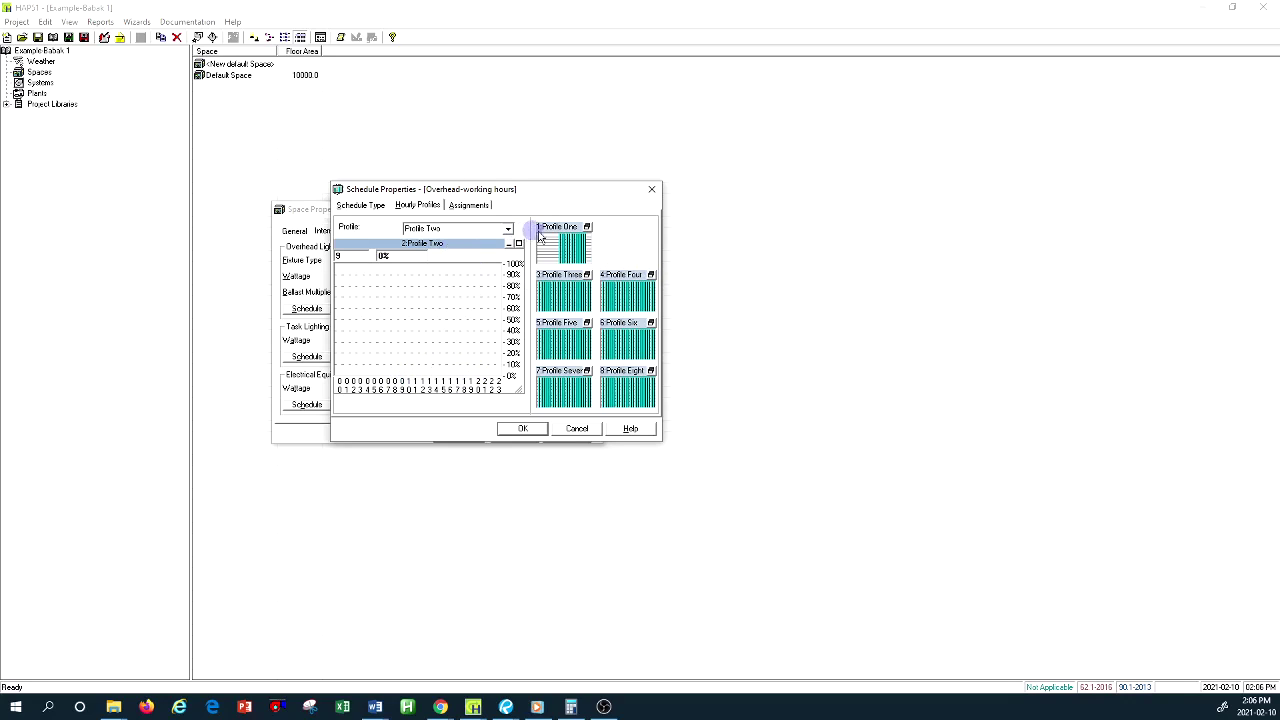
Assign Profile One to the Design row from January through December.
{"action": "left_click", "coordinate": [368, 204]}
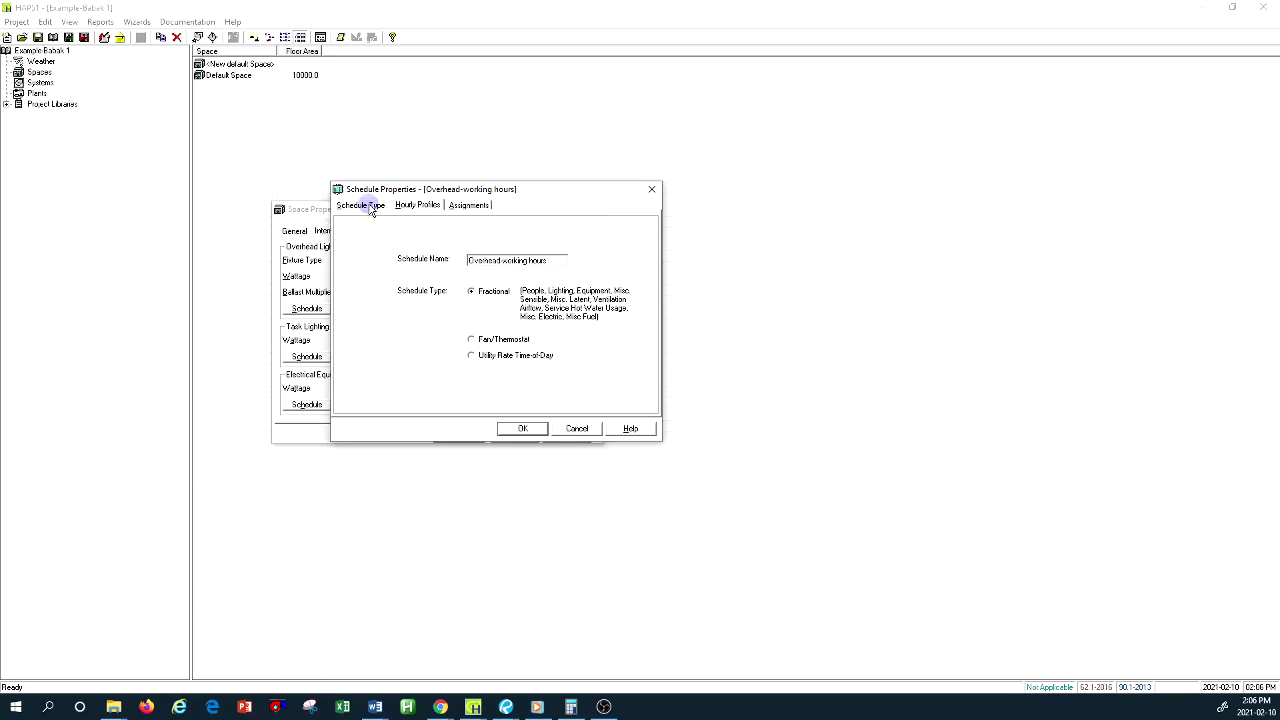
{"action": "left_click", "coordinate": [416, 204]}
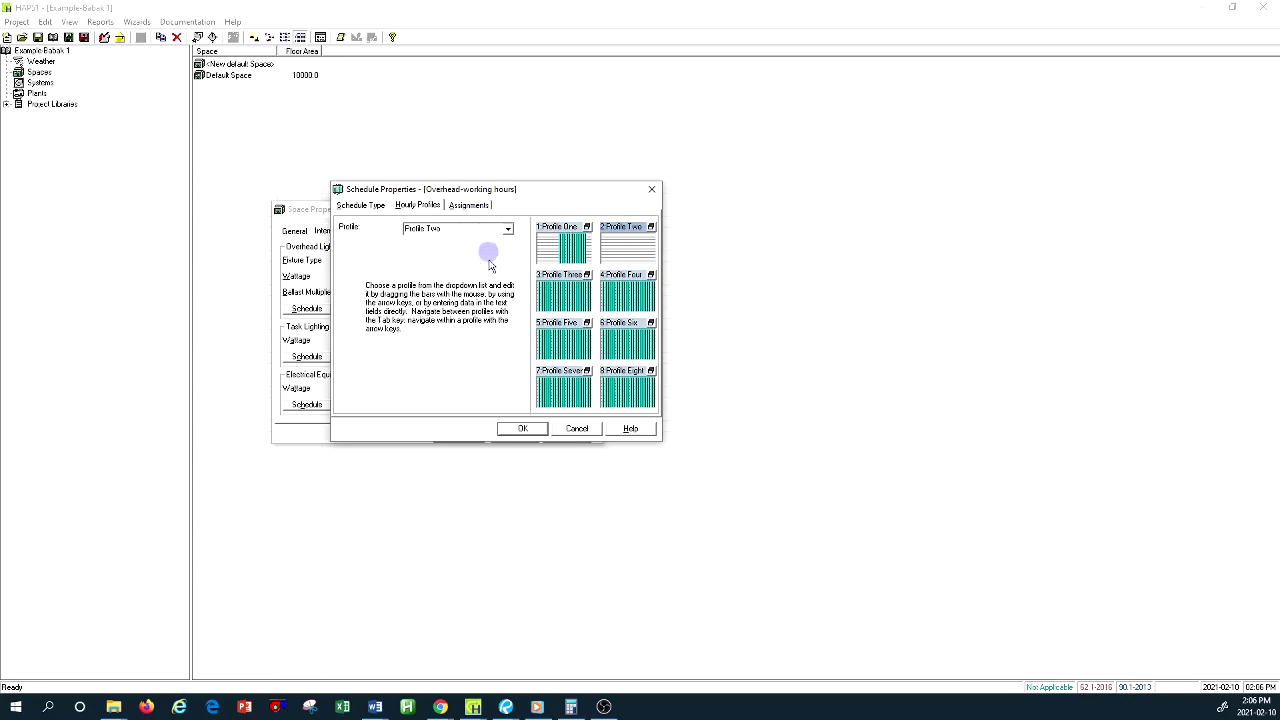
{"action": "left_click", "coordinate": [477, 207]}
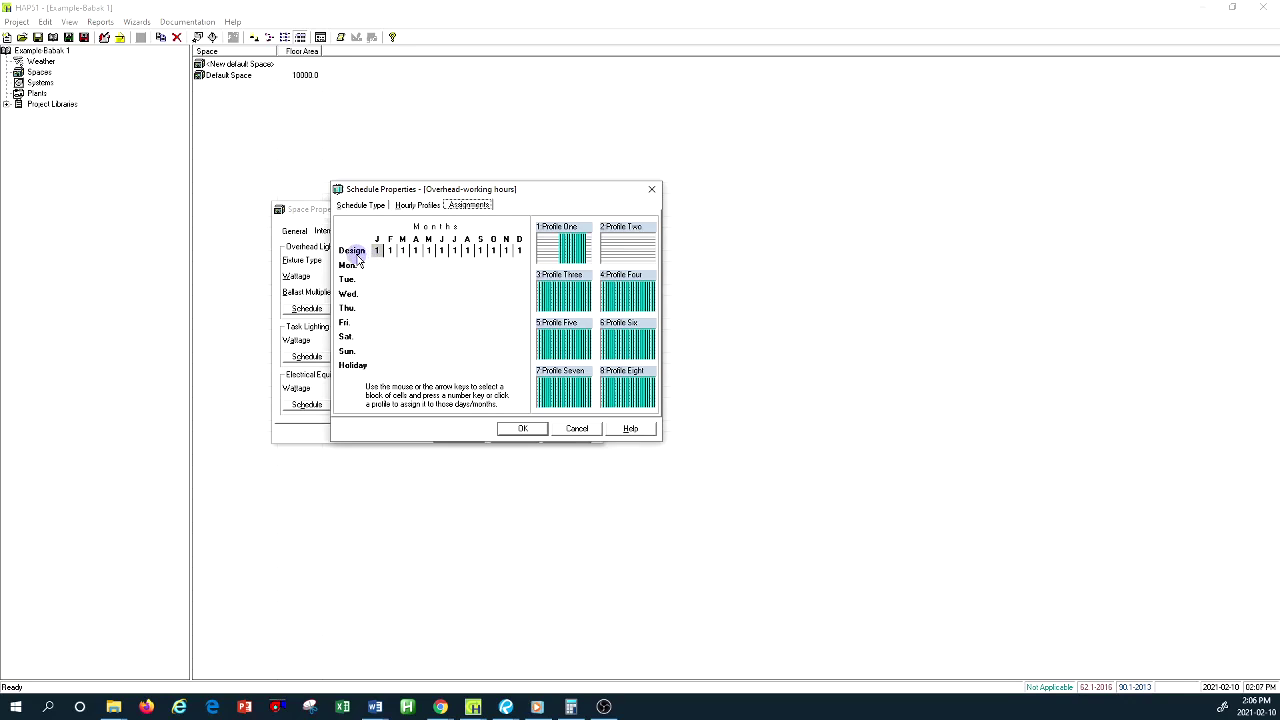
{"action": "left_click", "coordinate": [553, 251]}
{"action": "left_click", "coordinate": [520, 251]}
{"action": "left_click", "coordinate": [378, 251]}
{"action": "left_click_drag", "start_coordinate": [378, 251], "coordinate": [532, 255]}
{"action": "left_click", "coordinate": [546, 246]}
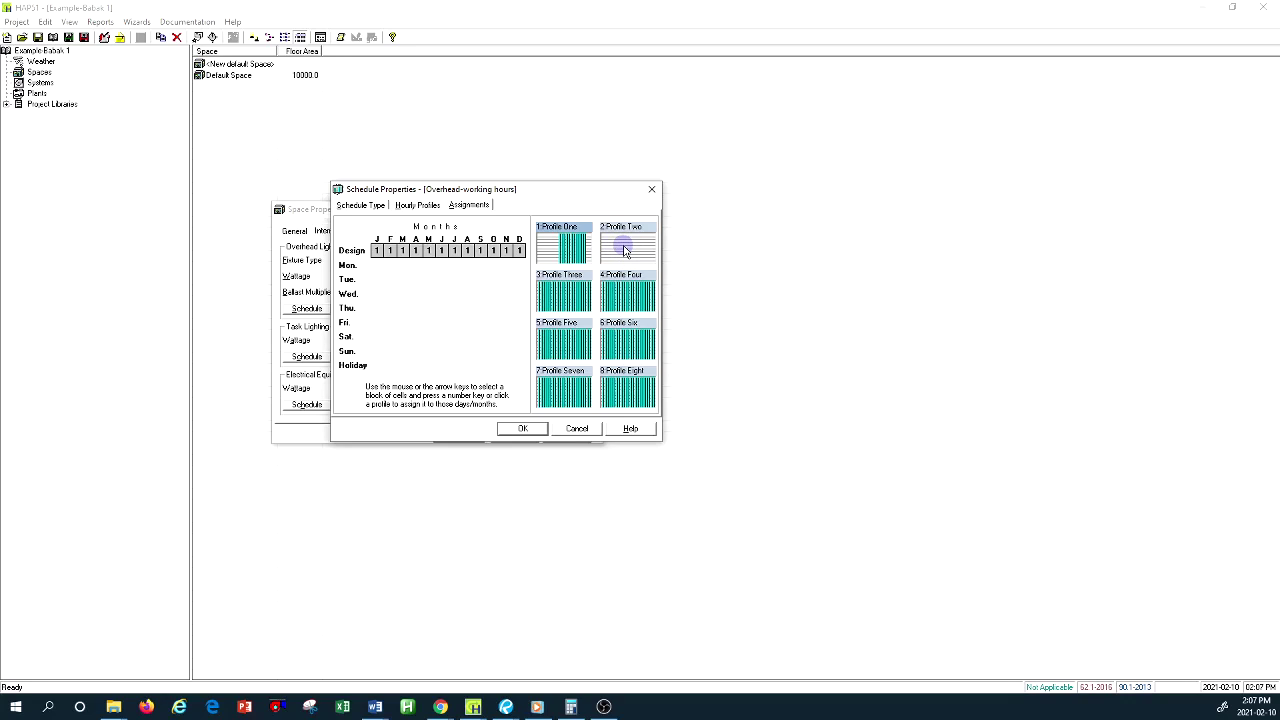
Reassign all twelve Design months to Profile Two and accept the schedule.
{"action": "left_click", "coordinate": [378, 251]}
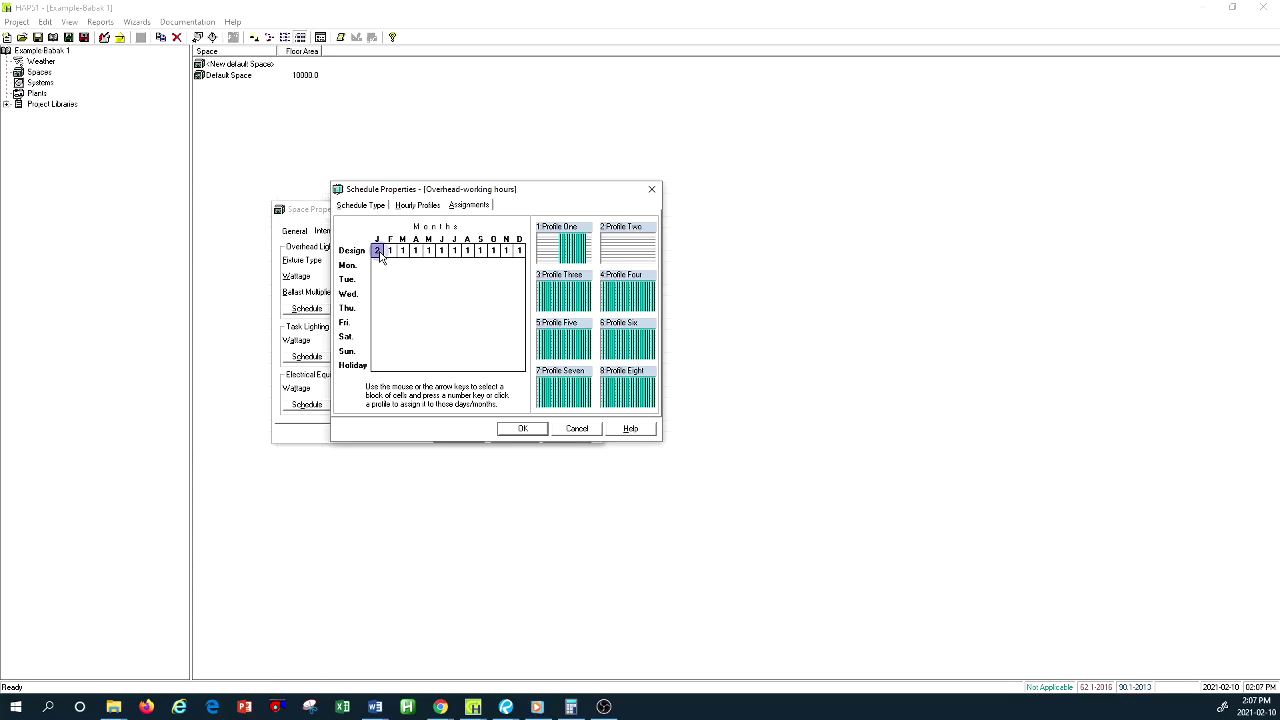
{"action": "left_click_drag", "start_coordinate": [380, 257], "coordinate": [532, 258]}
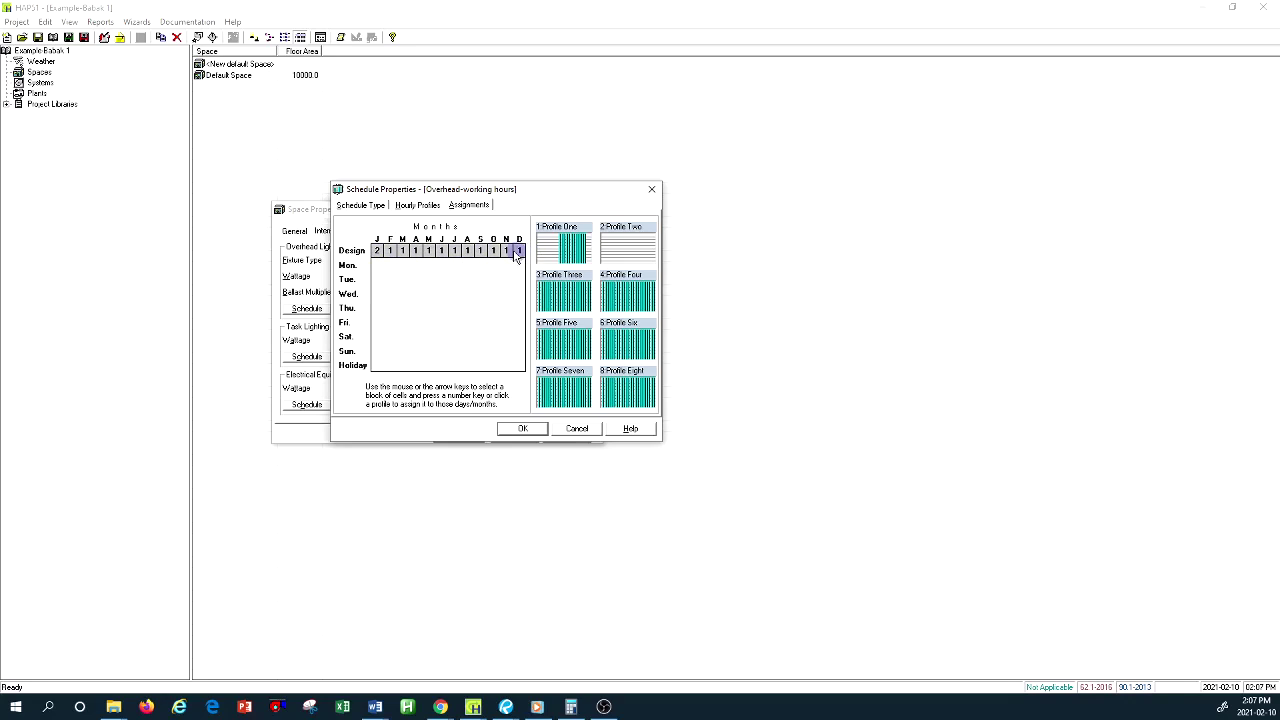
{"action": "left_click", "coordinate": [618, 250]}
{"action": "left_click", "coordinate": [377, 252]}
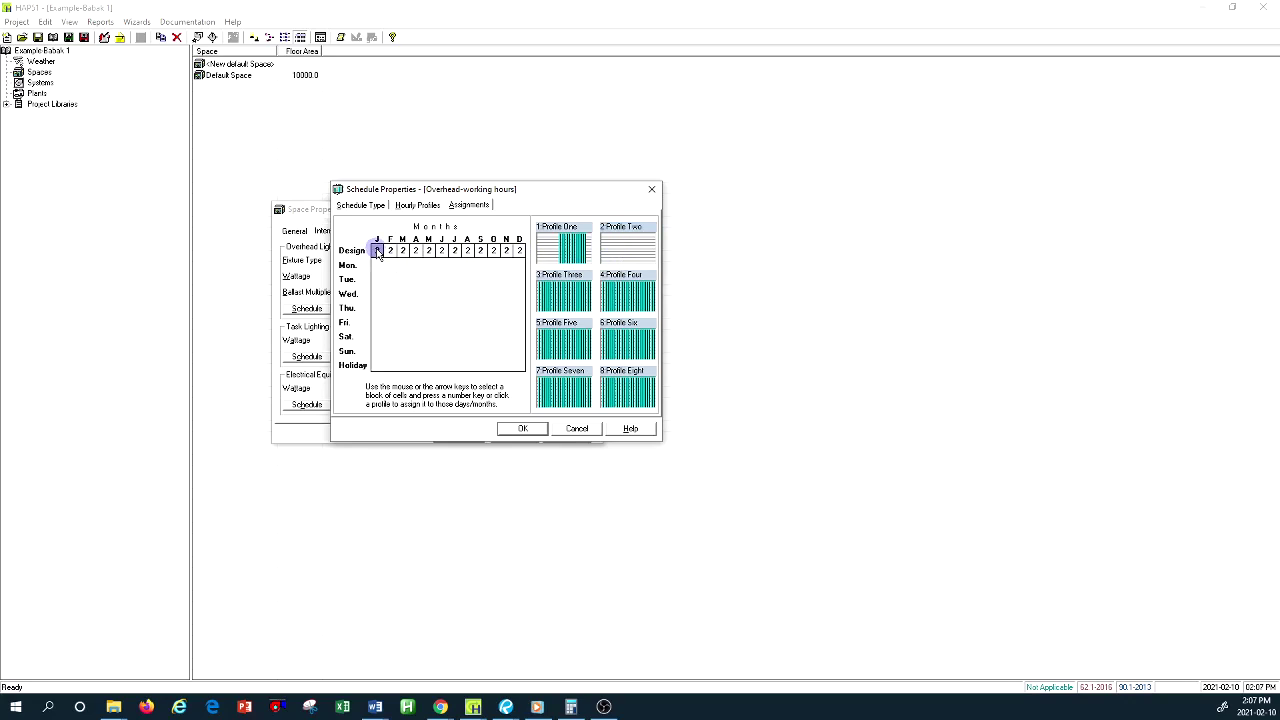
{"action": "key", "text": "1"}
{"action": "left_click_drag", "start_coordinate": [377, 252], "coordinate": [520, 250]}
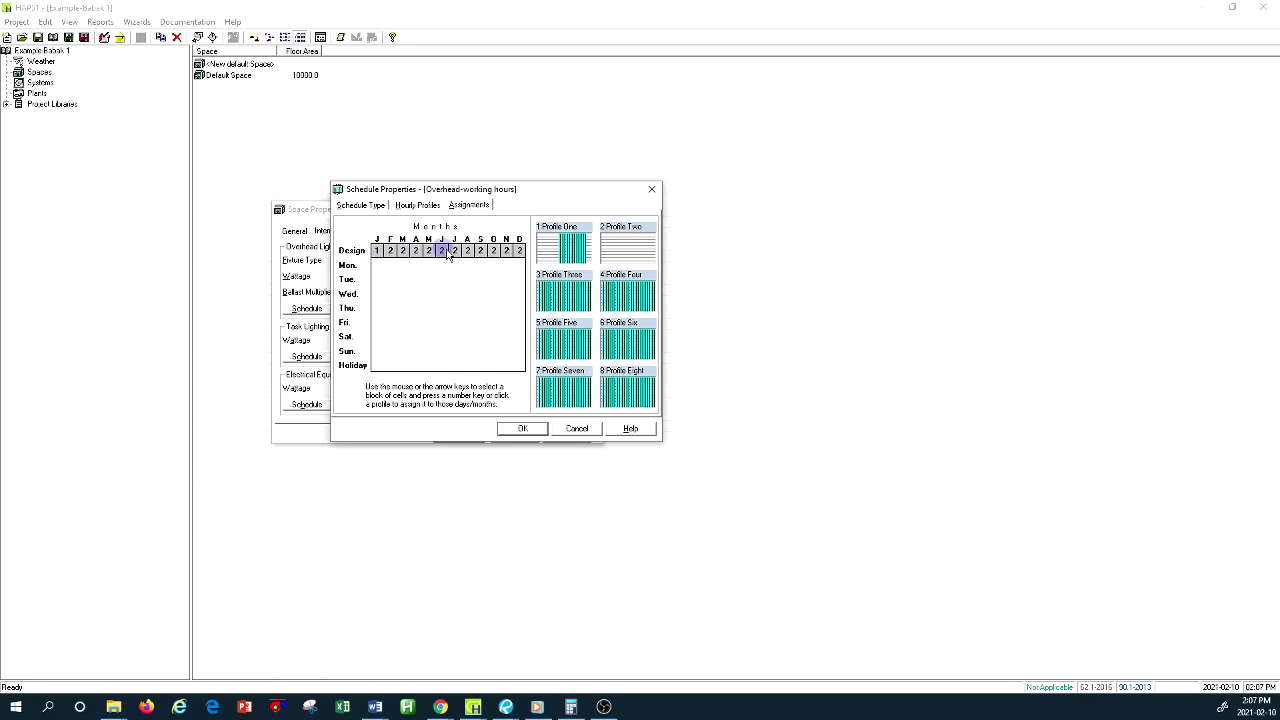
{"action": "left_click_drag", "start_coordinate": [378, 252], "coordinate": [520, 250]}
{"action": "left_click", "coordinate": [630, 253]}
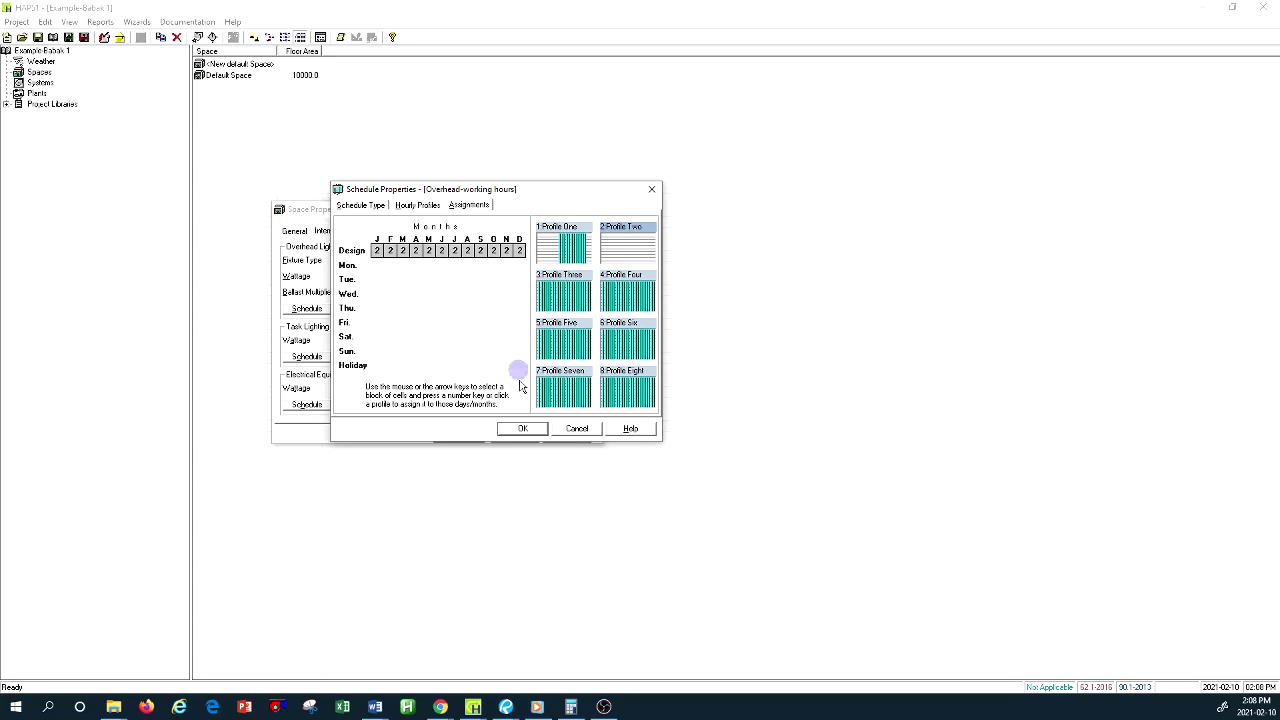
{"action": "left_click", "coordinate": [523, 429]}
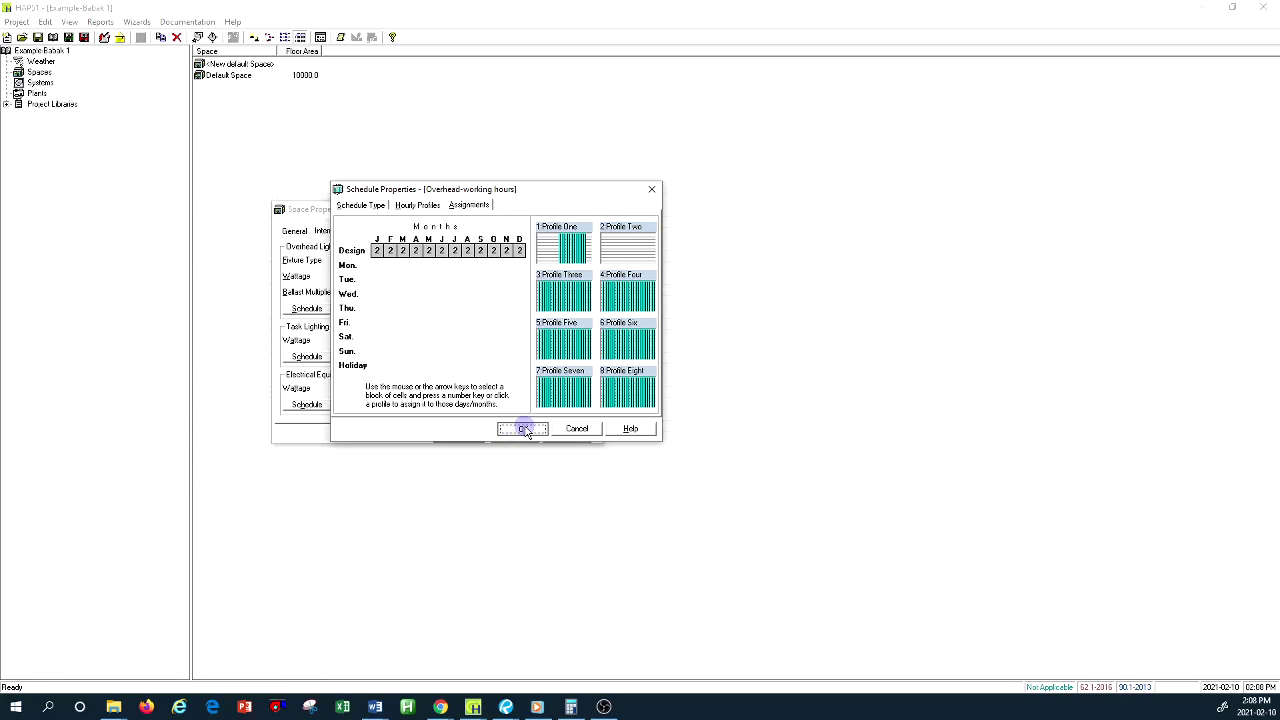
Cancel the Default Space properties, returning to the Spaces list.
{"action": "left_click_drag", "start_coordinate": [227, 229], "coordinate": [588, 238]}
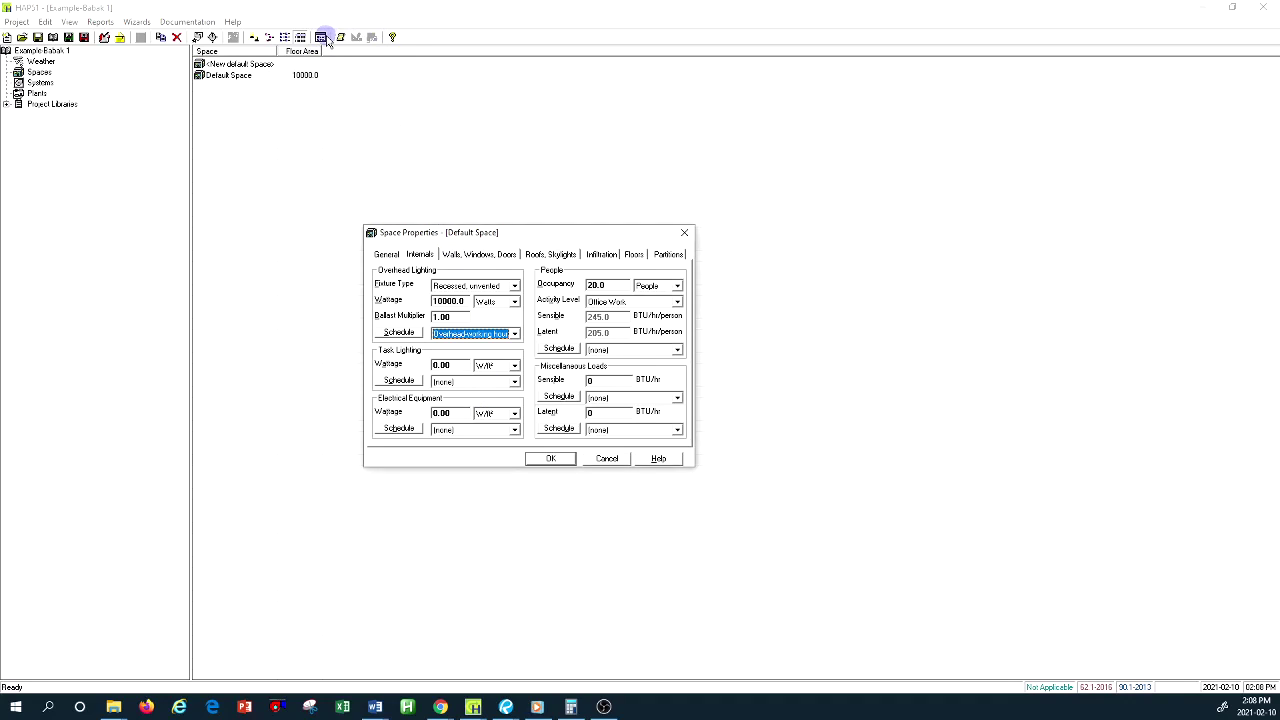
{"action": "left_click", "coordinate": [612, 458]}
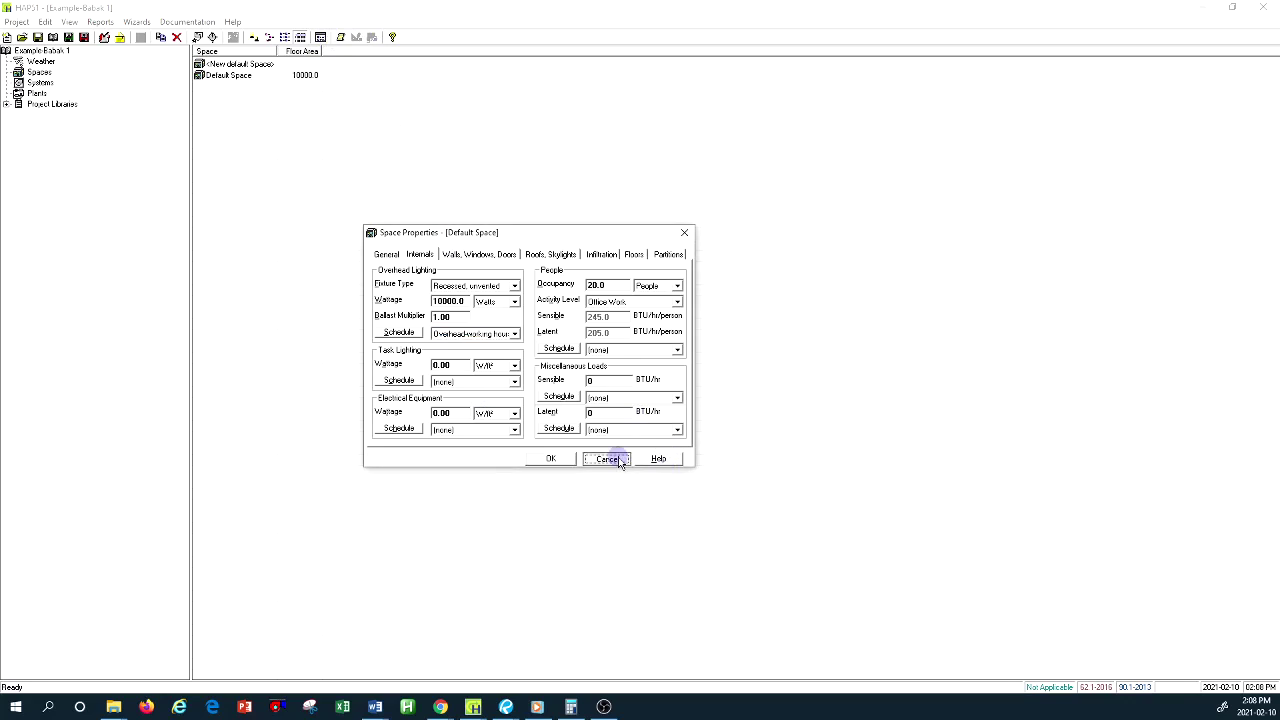
Tick Enable Energy Analysis Features on the General tab of Program Preferences.
{"action": "left_click", "coordinate": [321, 40]}
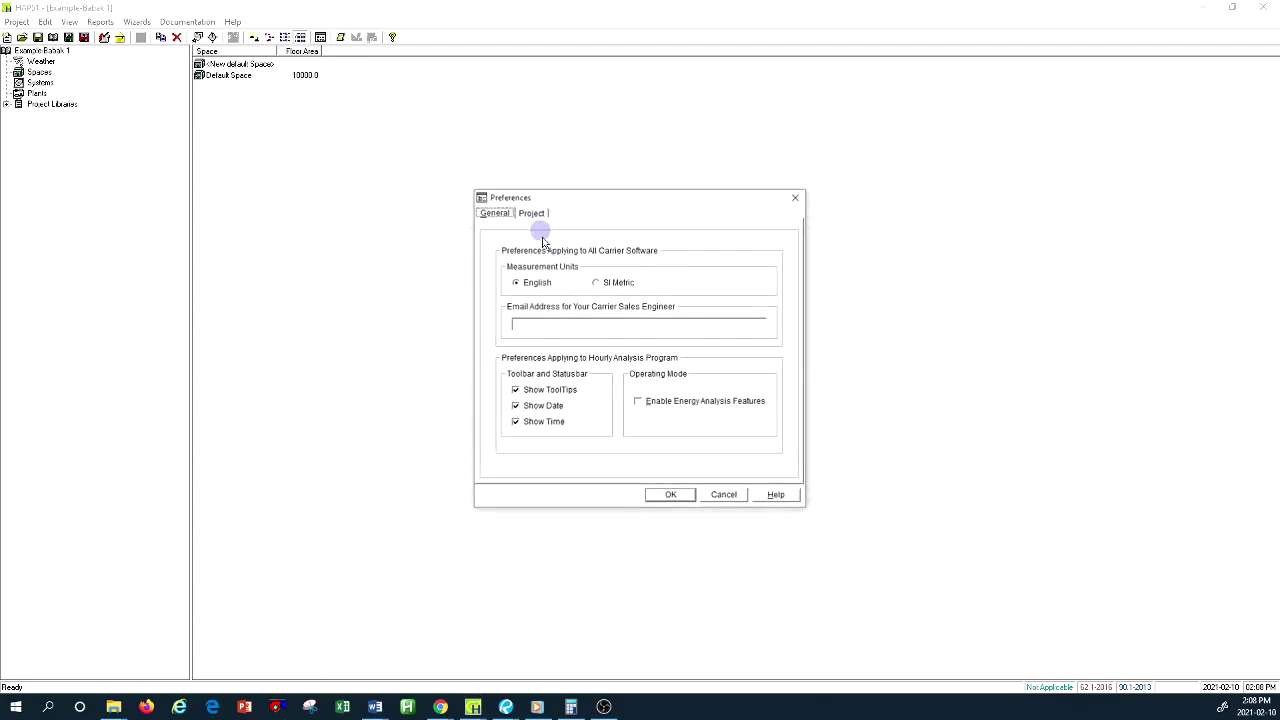
{"action": "left_click", "coordinate": [639, 403]}
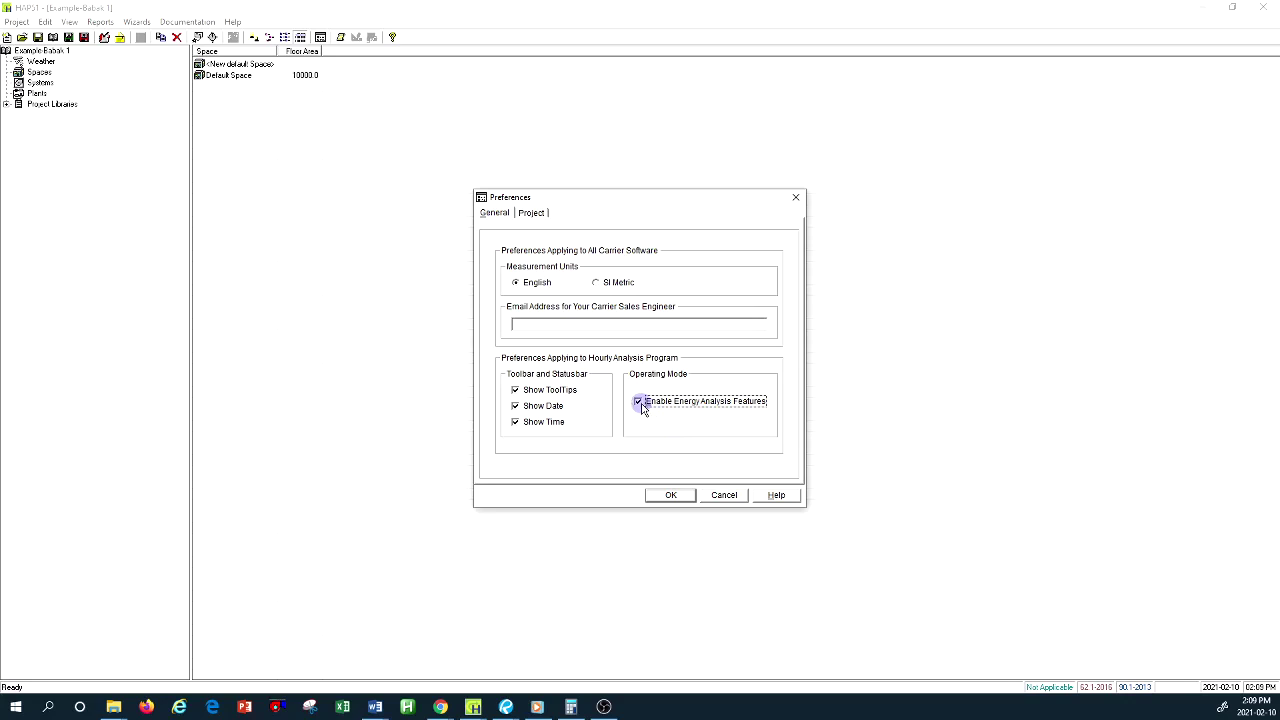
Apply the preferences, then set Default Space's Overhead Lighting Schedule to Overhead-working hours.
{"action": "left_click", "coordinate": [676, 493]}
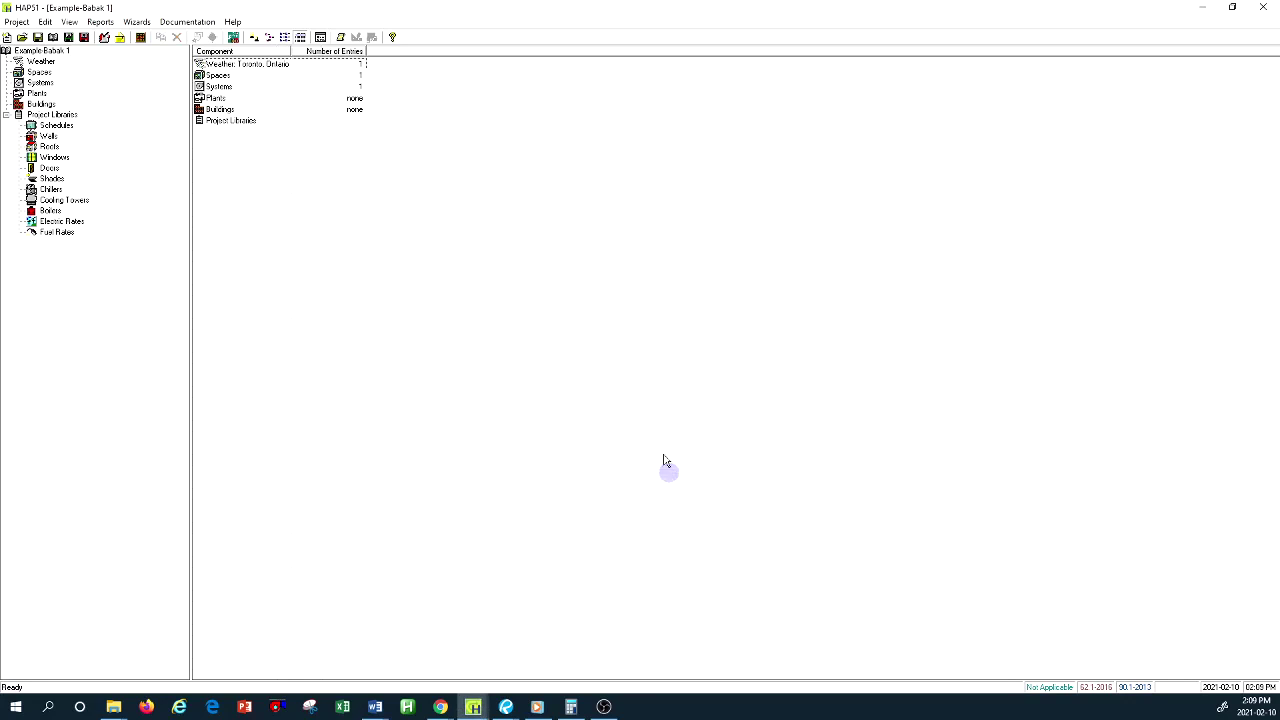
{"action": "double_click", "coordinate": [218, 76]}
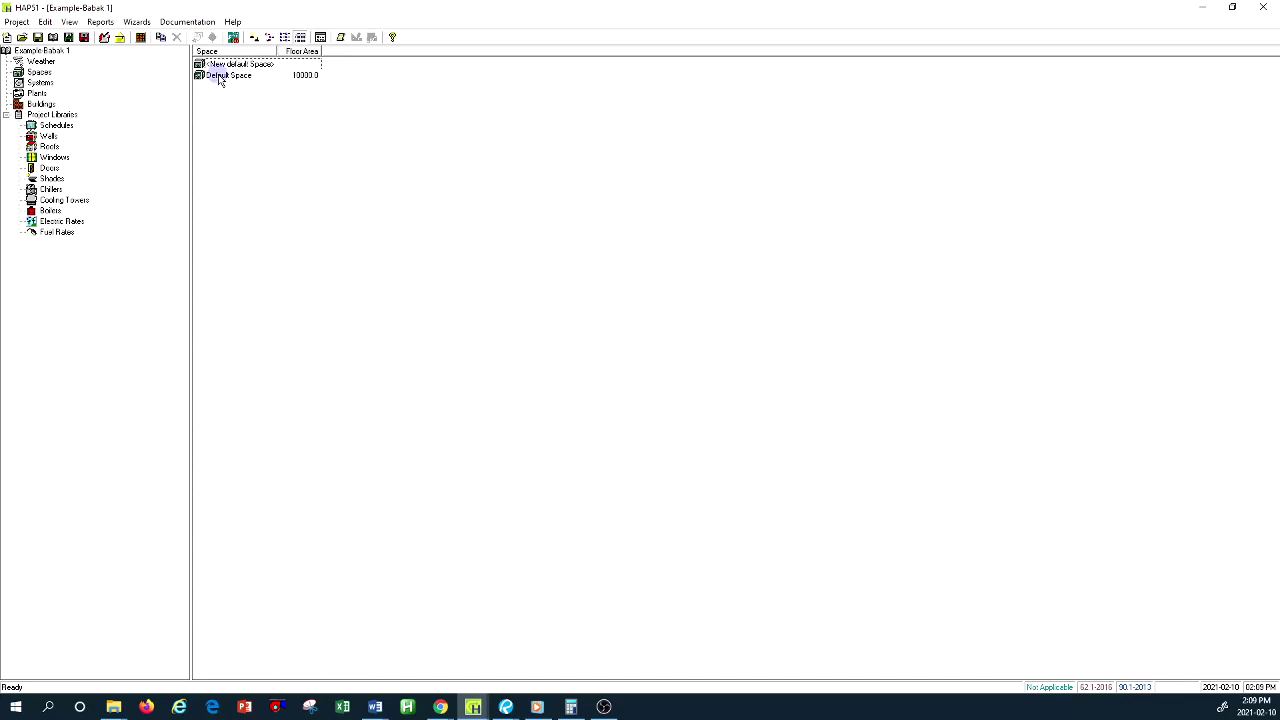
{"action": "double_click", "coordinate": [220, 78]}
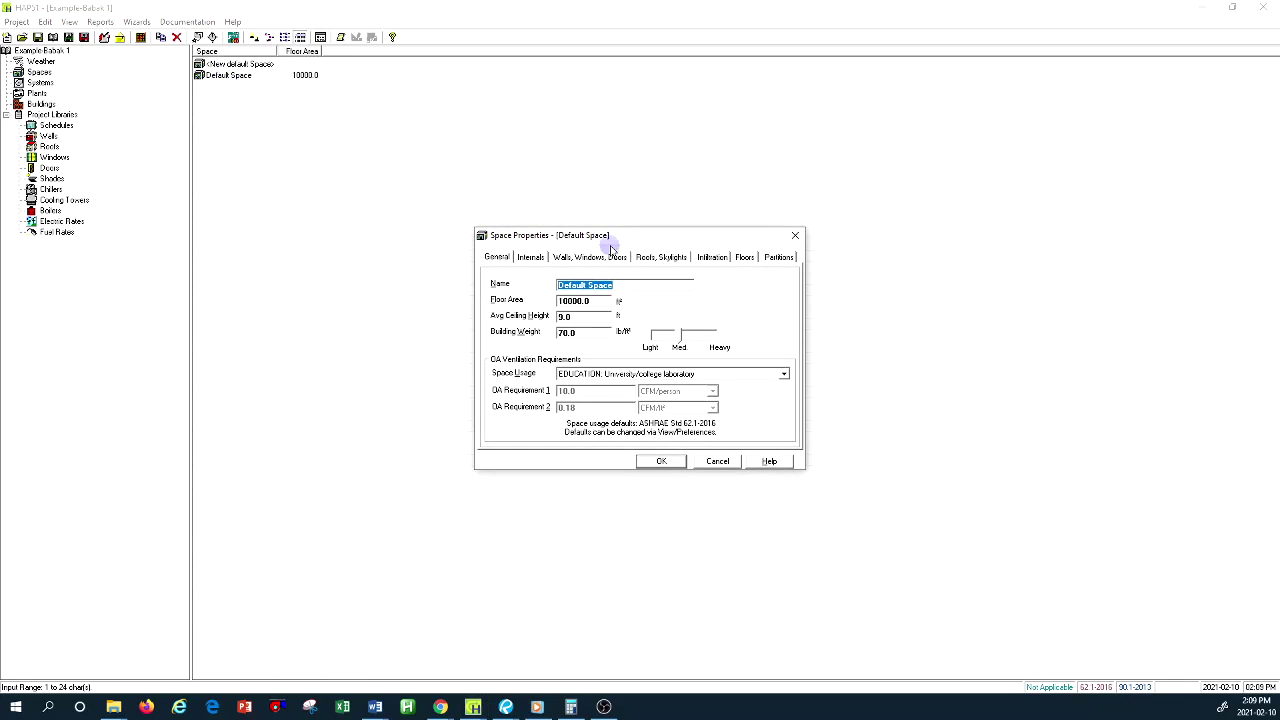
{"action": "left_click", "coordinate": [538, 259]}
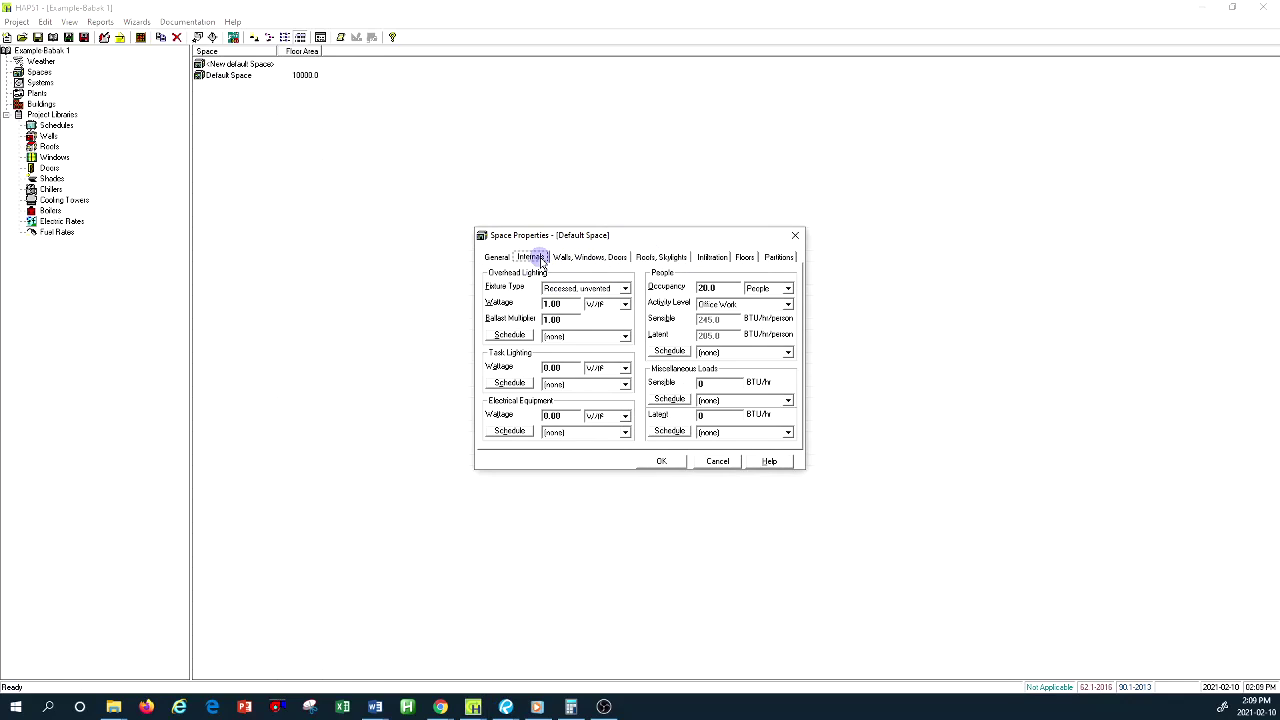
{"action": "left_click", "coordinate": [615, 337]}
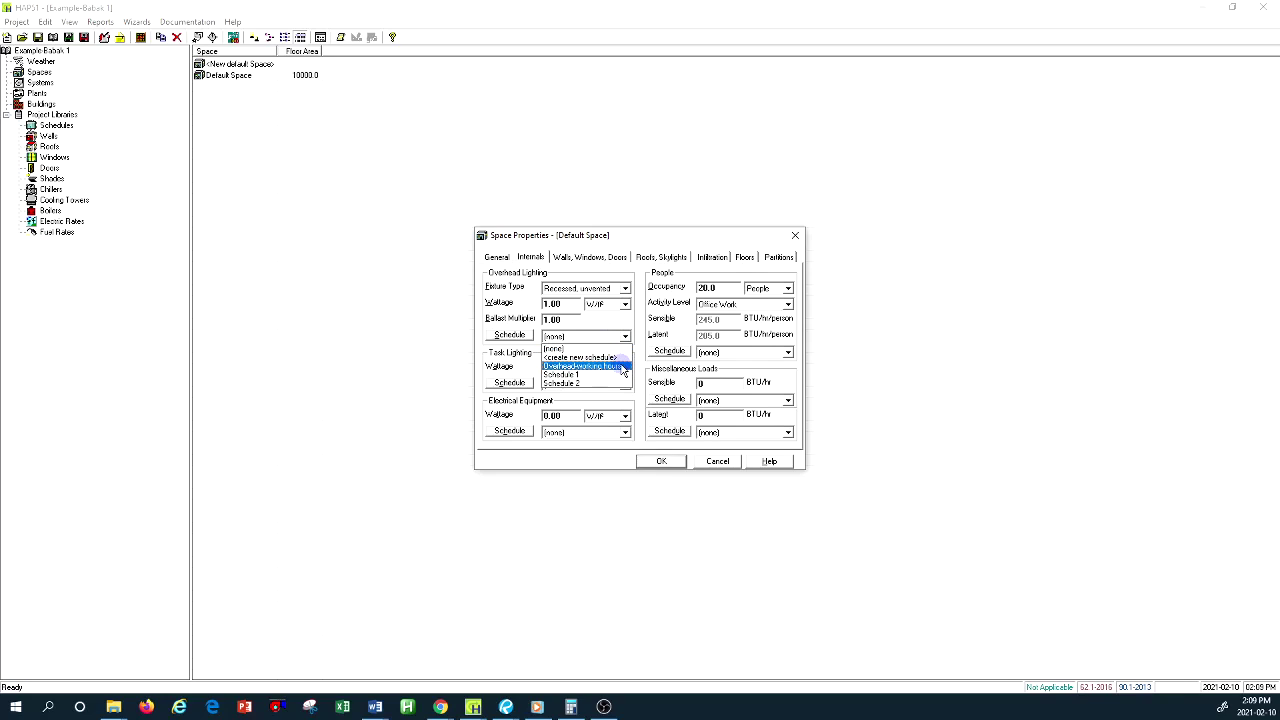
{"action": "left_click", "coordinate": [624, 367]}
Open the Overhead-working hours schedule and view its hourly profiles and month assignments.
{"action": "left_click", "coordinate": [531, 341]}
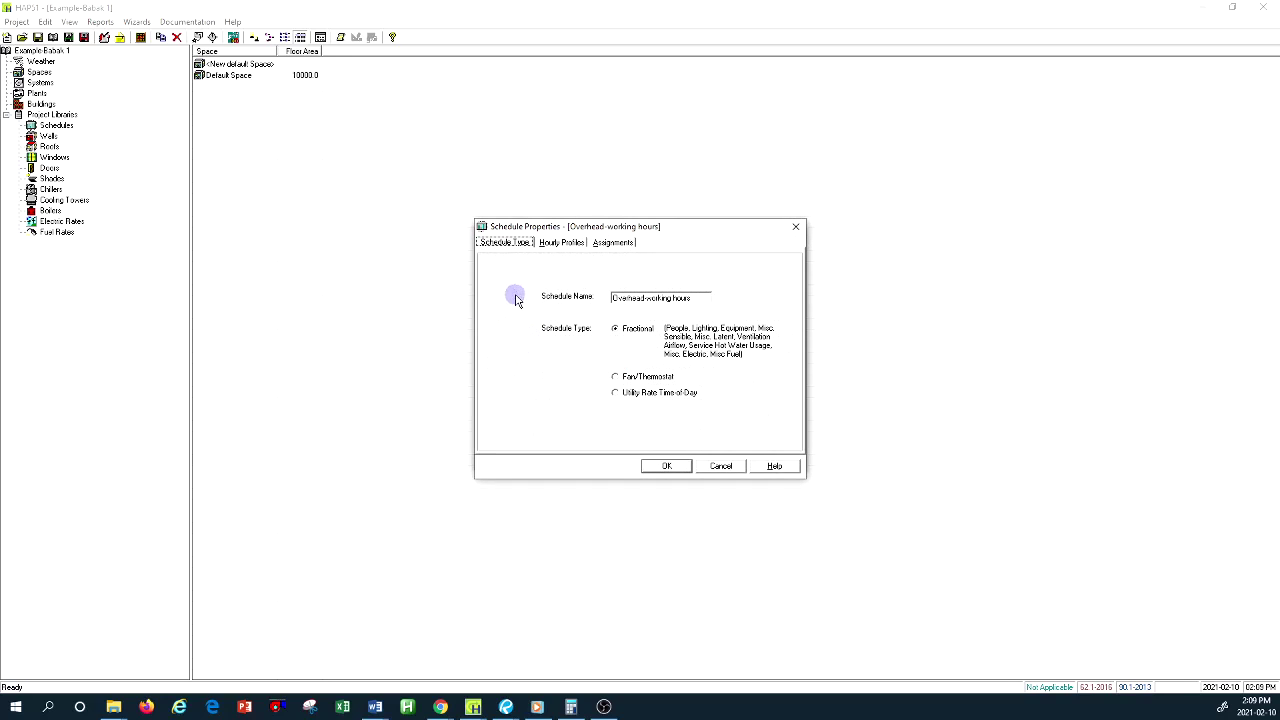
{"action": "left_click", "coordinate": [563, 243]}
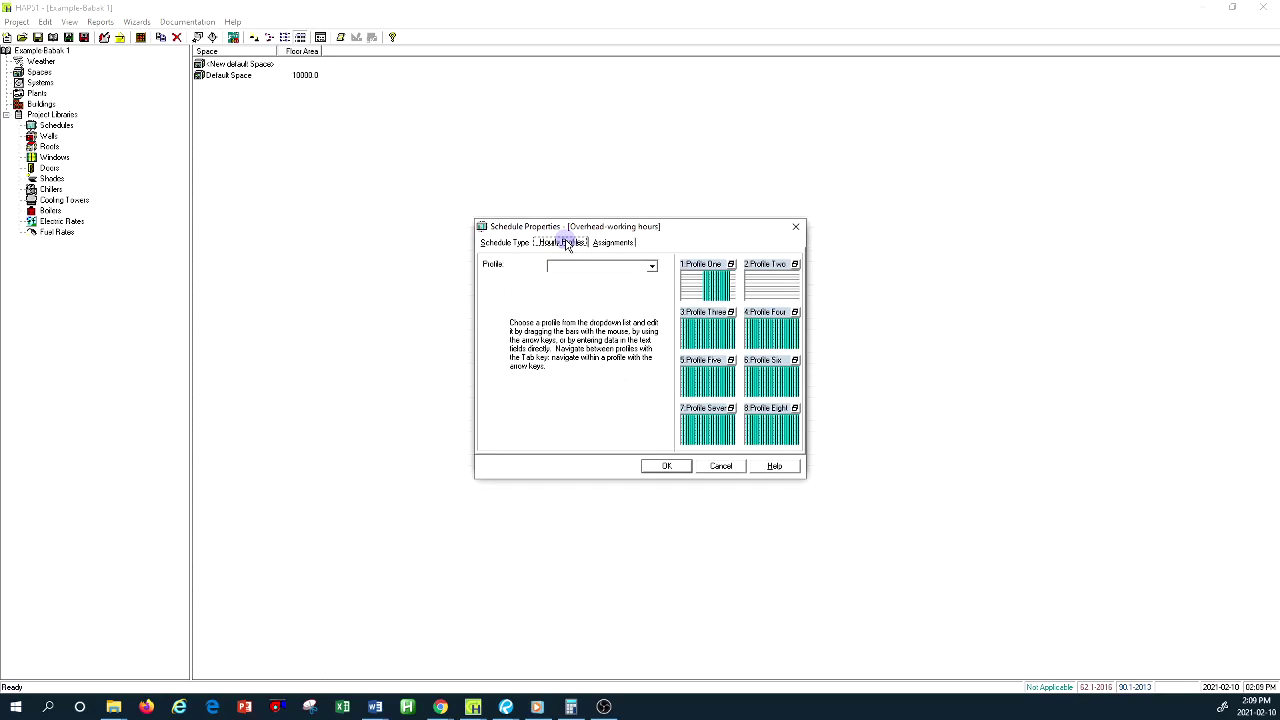
{"action": "left_click", "coordinate": [615, 243]}
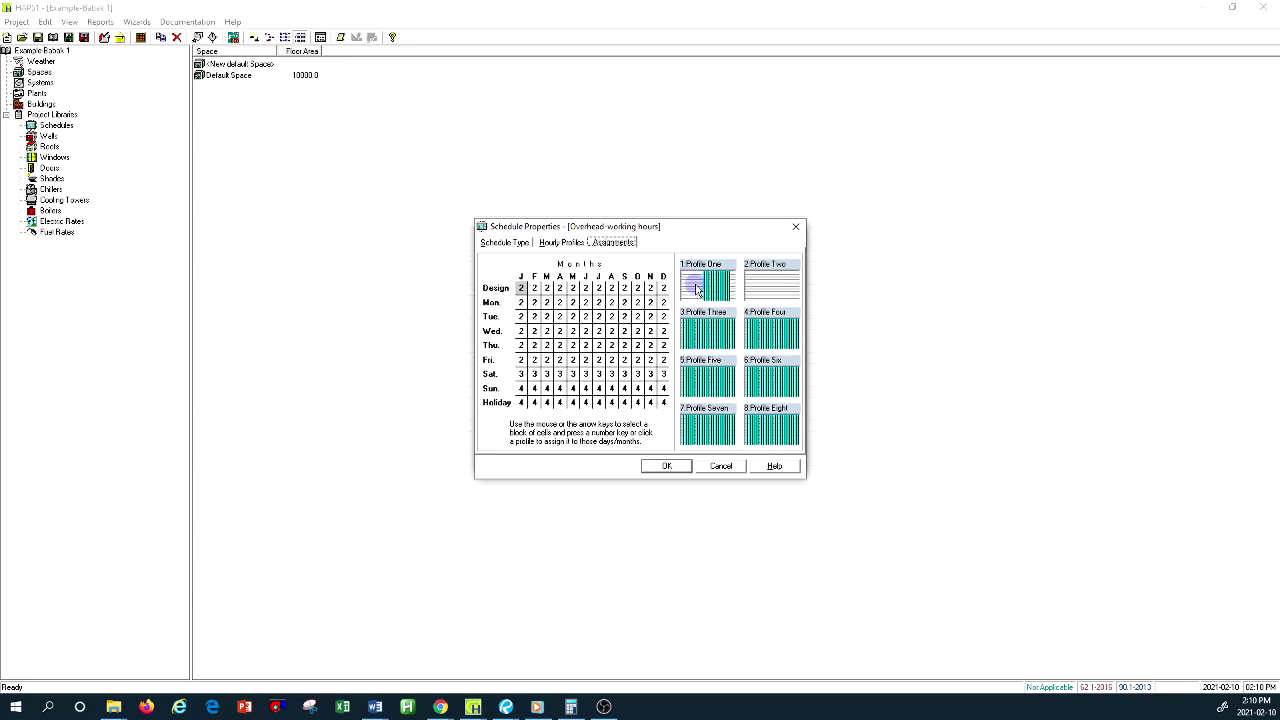
Assign Profile One to Design through Friday for all twelve months.
{"action": "left_click", "coordinate": [522, 291]}
{"action": "left_click", "coordinate": [534, 376]}
{"action": "left_click", "coordinate": [520, 290]}
{"action": "left_click_drag", "start_coordinate": [520, 290], "coordinate": [533, 378]}
{"action": "left_click_drag", "start_coordinate": [549, 372], "coordinate": [664, 362]}
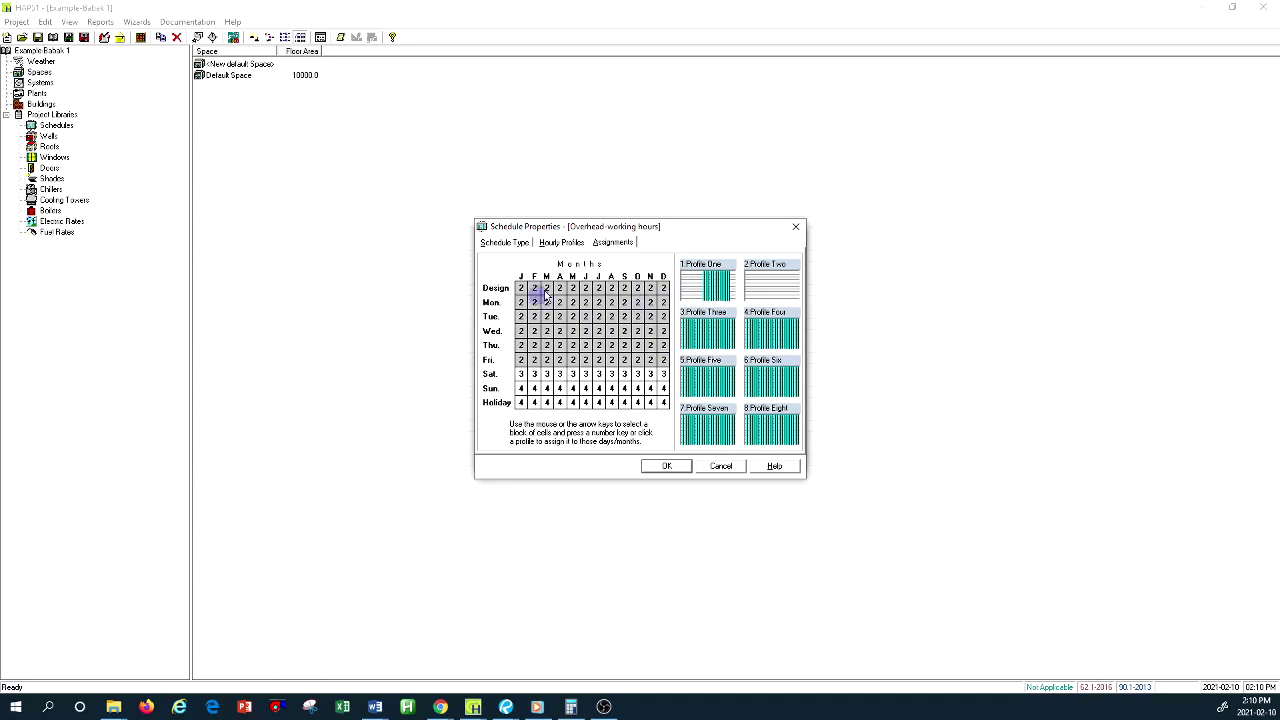
{"action": "left_click", "coordinate": [700, 287]}
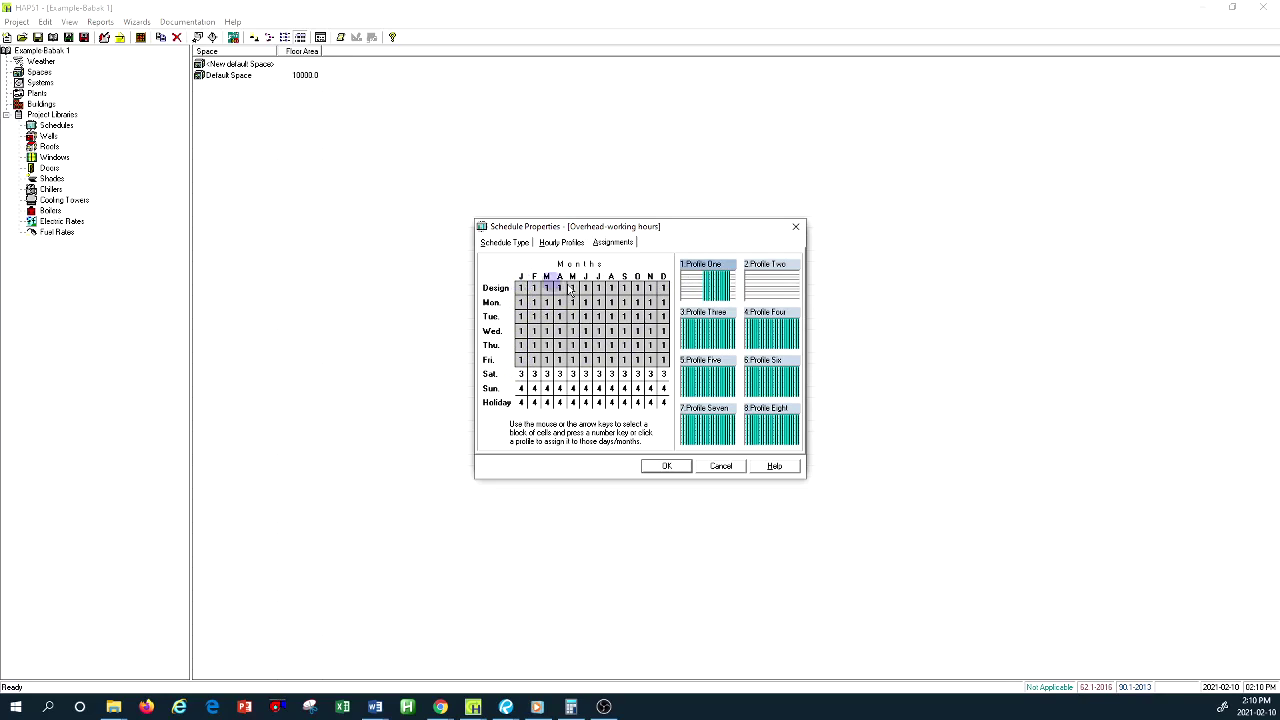
Assign Profile Two to Saturday, Sunday and Holiday for all months, and save the schedule.
{"action": "left_click", "coordinate": [521, 377]}
{"action": "left_click_drag", "start_coordinate": [520, 384], "coordinate": [670, 414]}
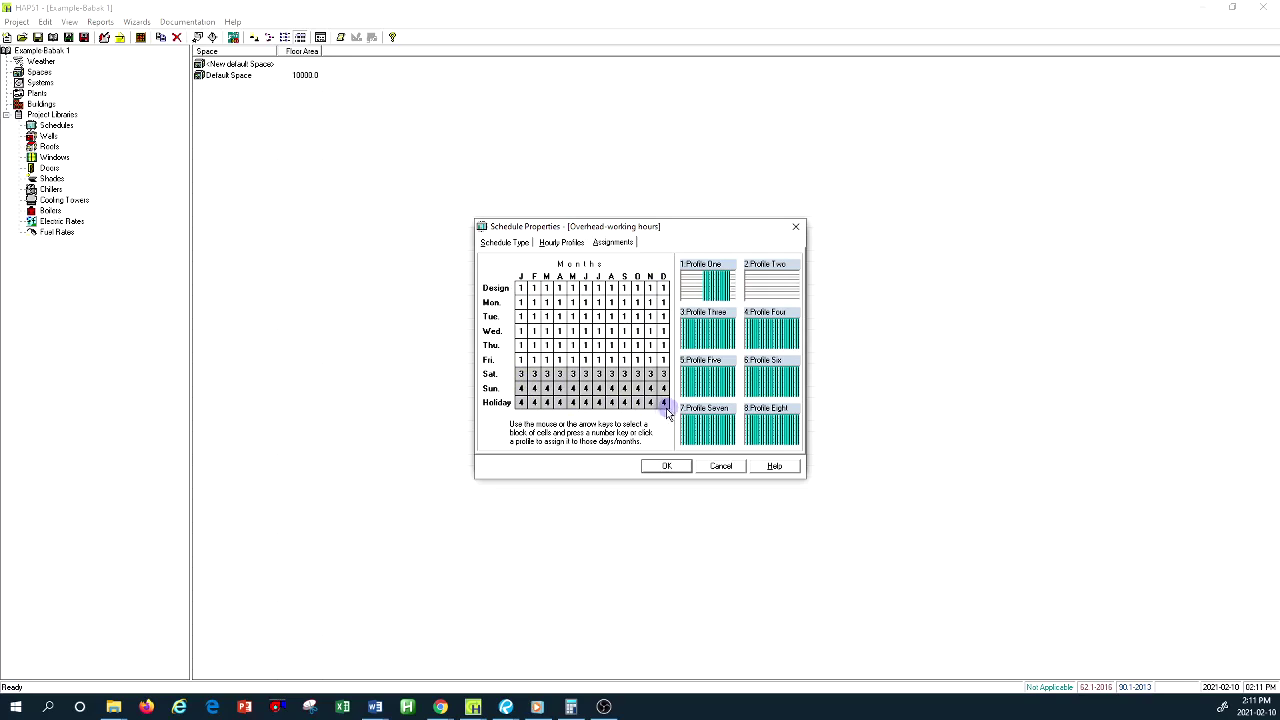
{"action": "left_click", "coordinate": [771, 288]}
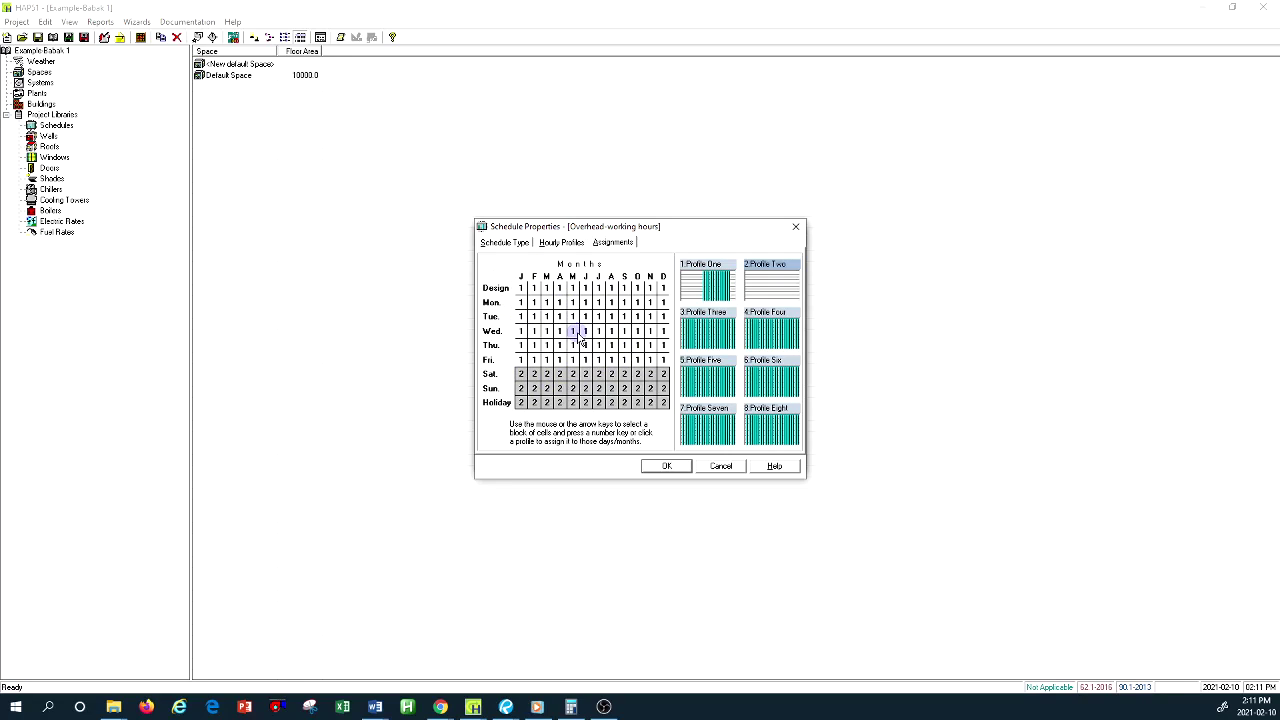
{"action": "left_click", "coordinate": [669, 466]}
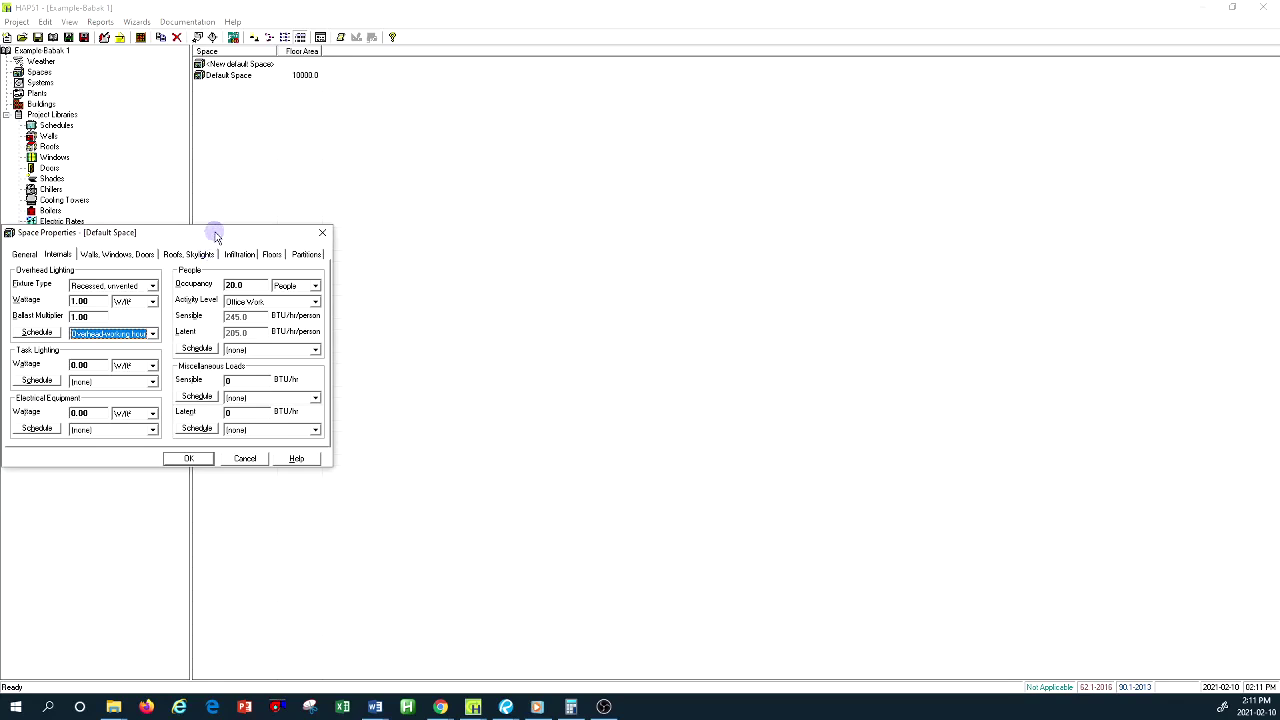
Attempt to save the space's internal loads and dismiss the validation error.
{"action": "left_click_drag", "start_coordinate": [214, 234], "coordinate": [484, 213]}
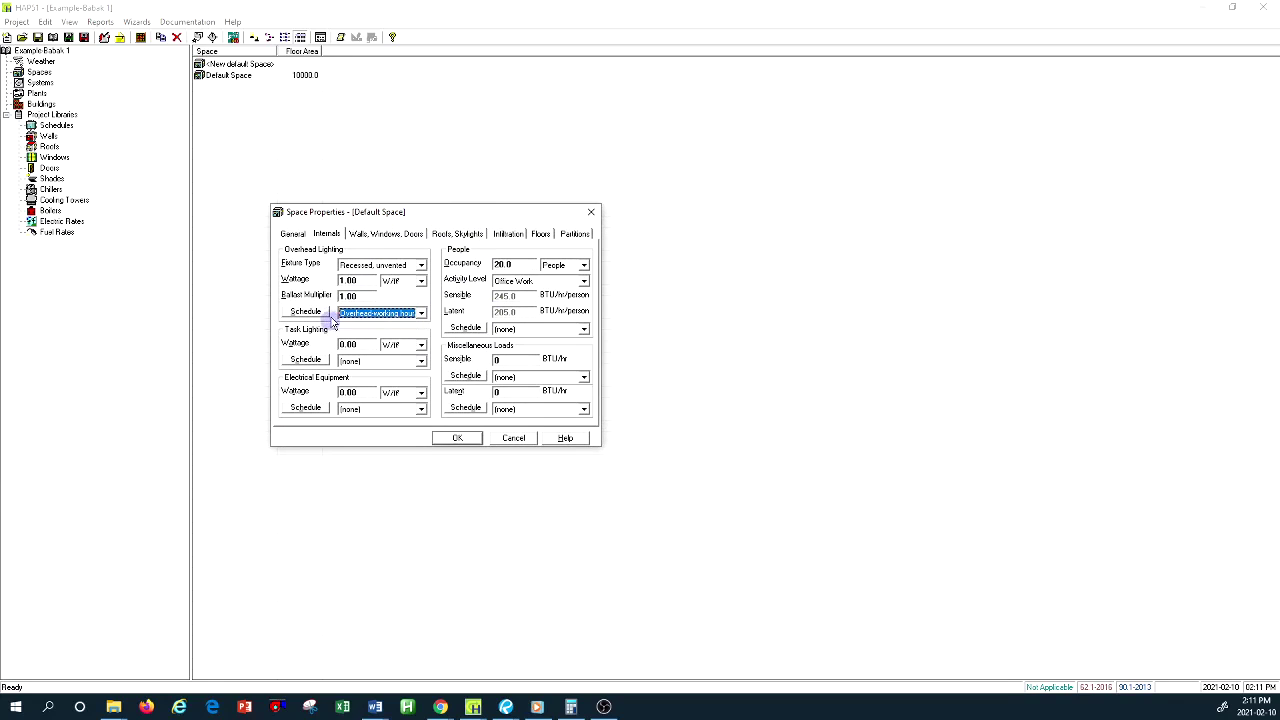
{"action": "left_click", "coordinate": [457, 439]}
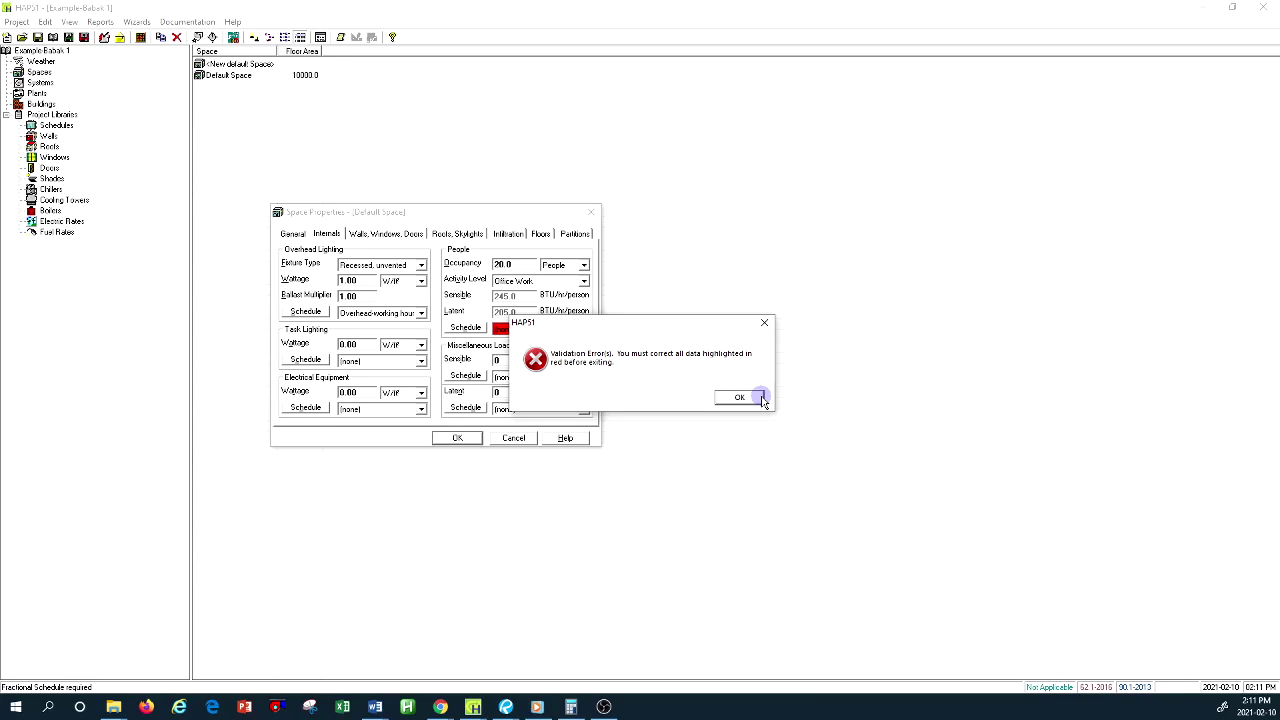
{"action": "left_click", "coordinate": [764, 322]}
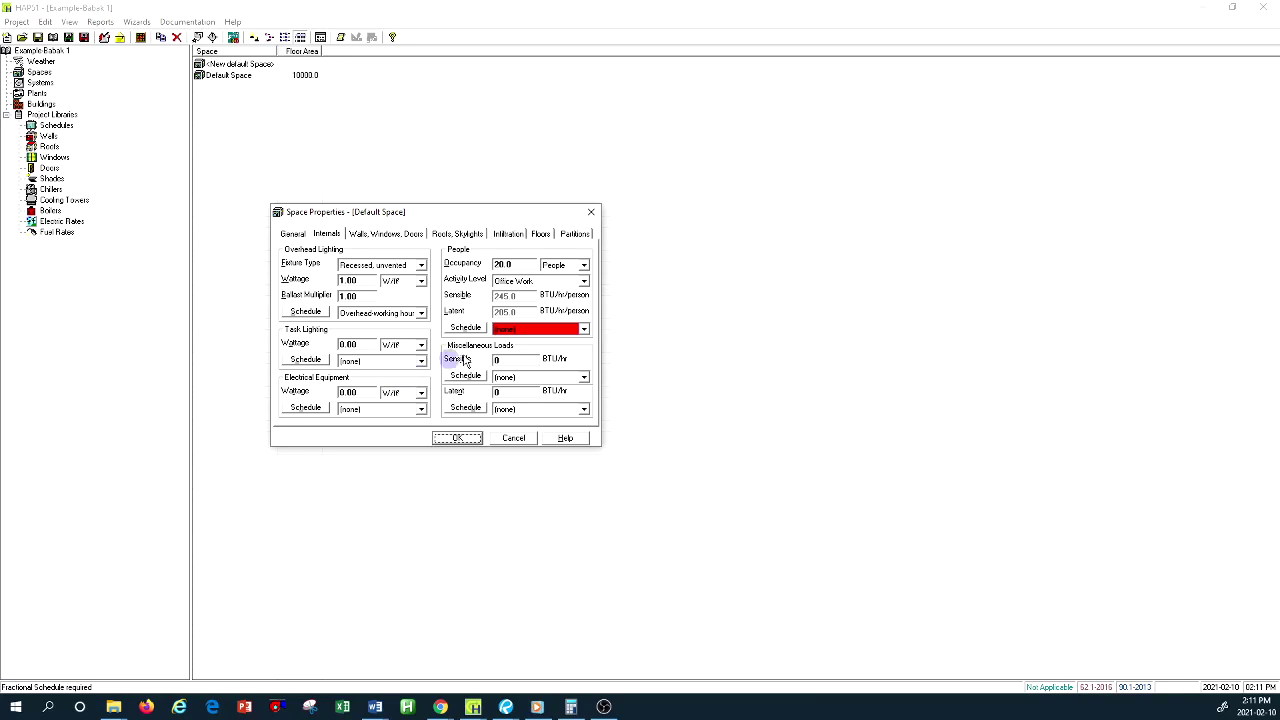
Set People and Miscellaneous Sensible schedules to Overhead-working hours, discarding the accidental new schedule.
{"action": "left_click", "coordinate": [585, 329]}
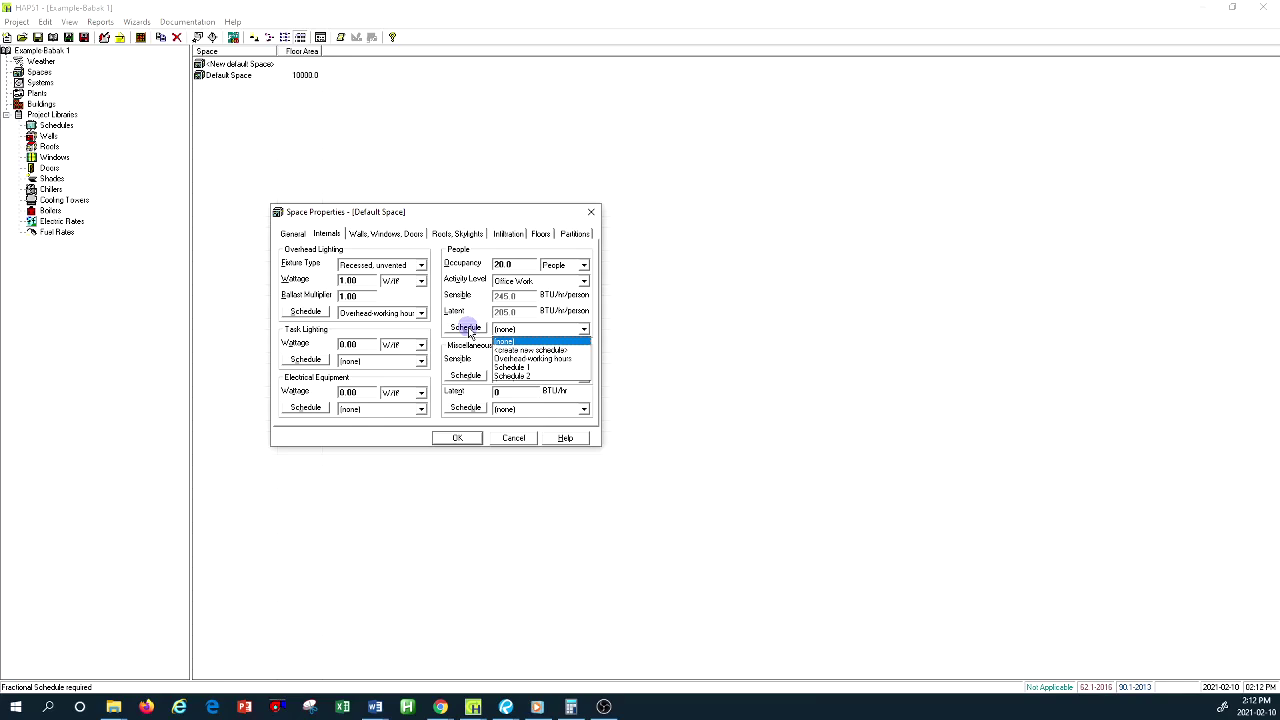
{"action": "left_click", "coordinate": [545, 360]}
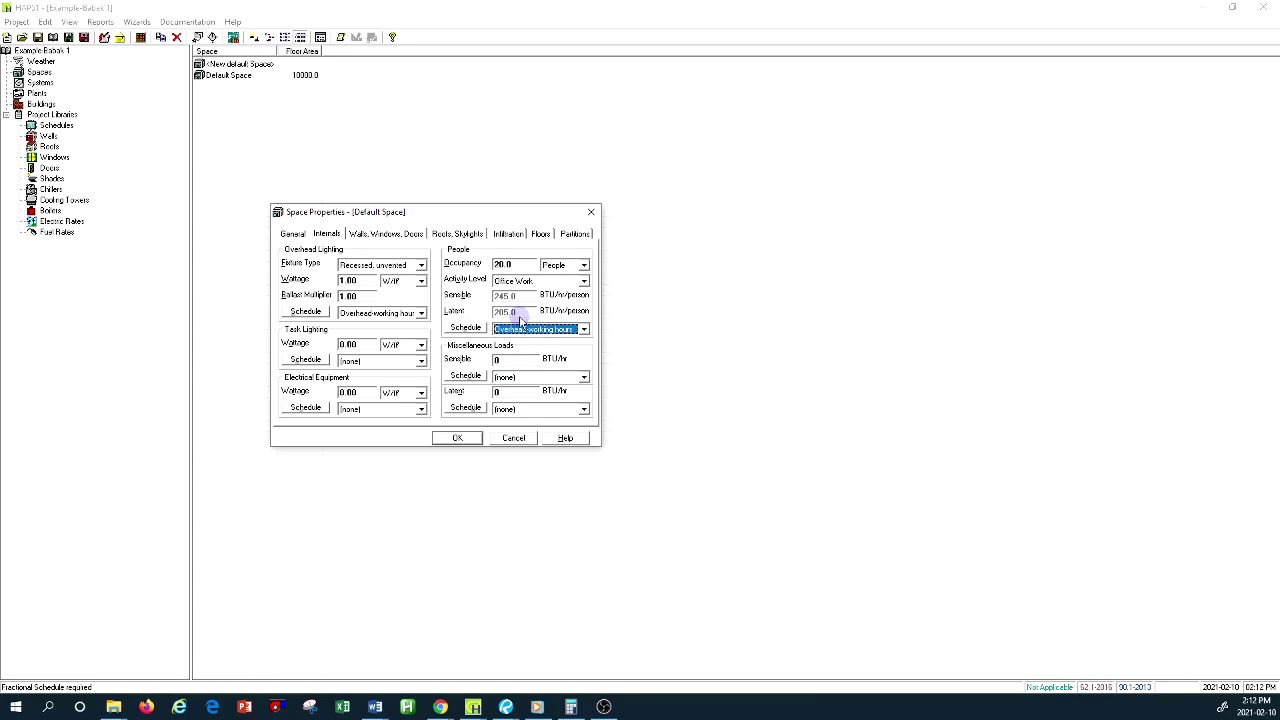
{"action": "left_click", "coordinate": [518, 377]}
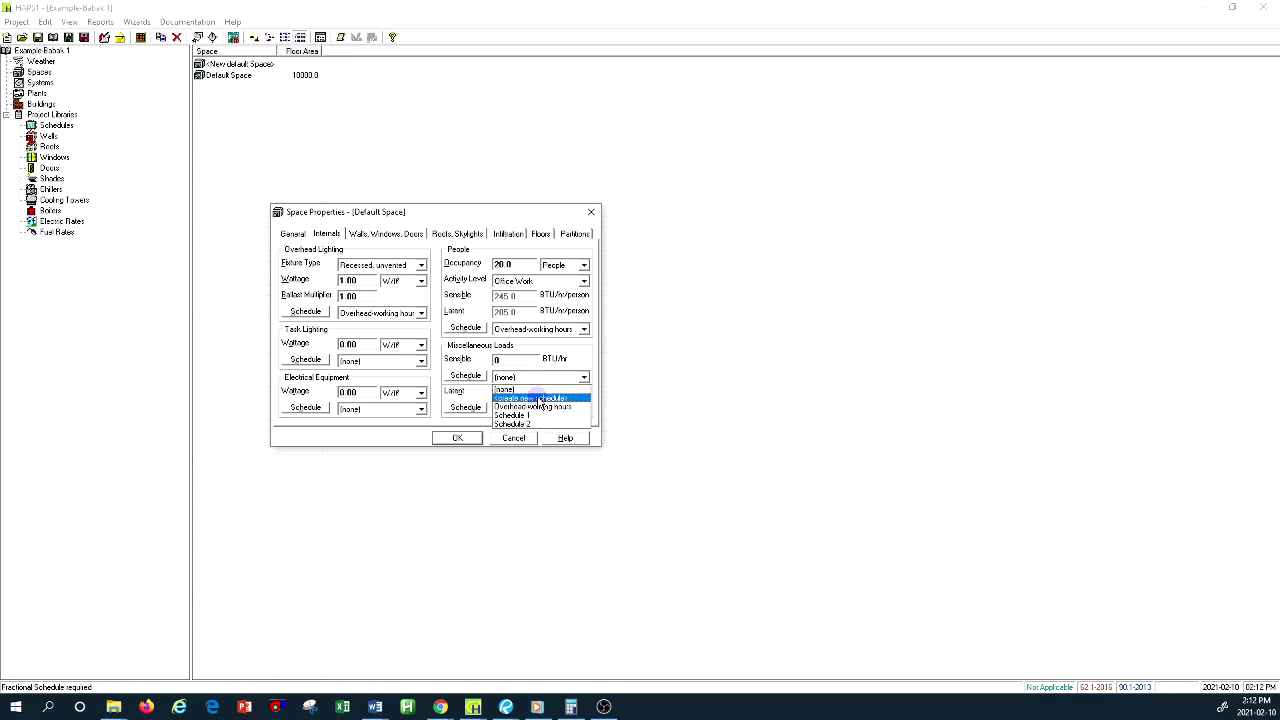
{"action": "left_click", "coordinate": [538, 403]}
{"action": "left_click", "coordinate": [479, 408]}
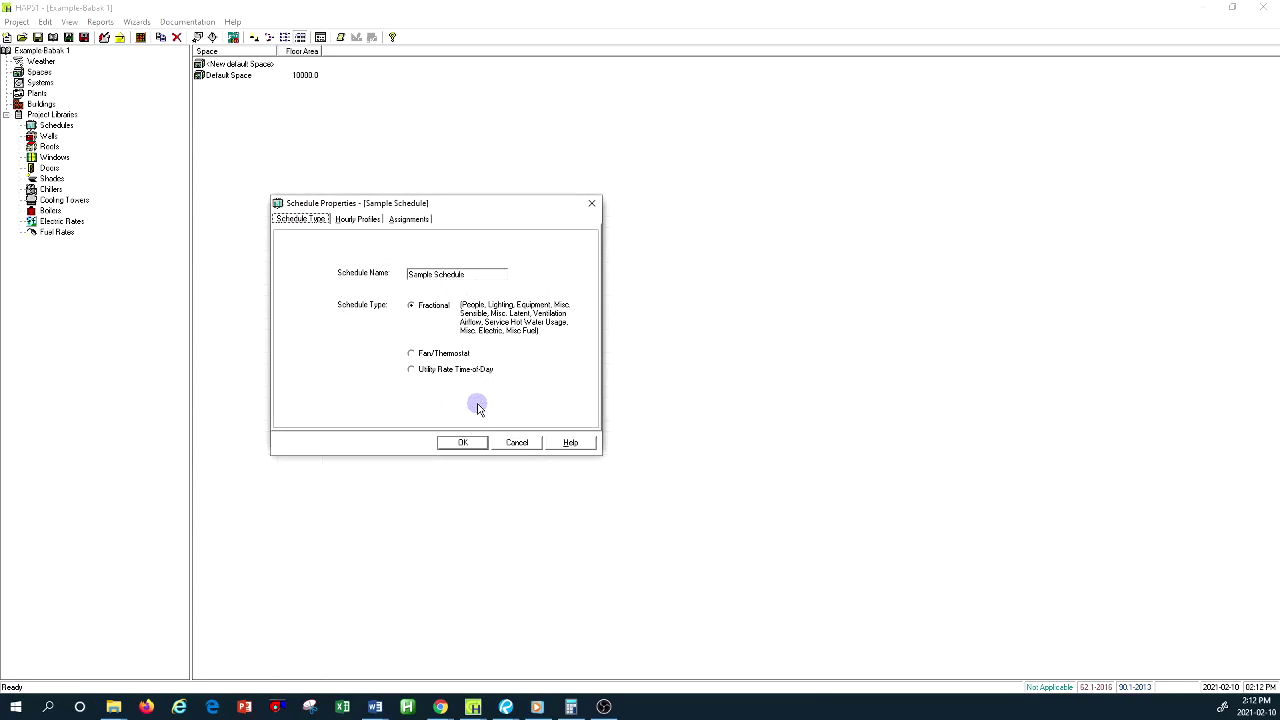
{"action": "left_click", "coordinate": [522, 443]}
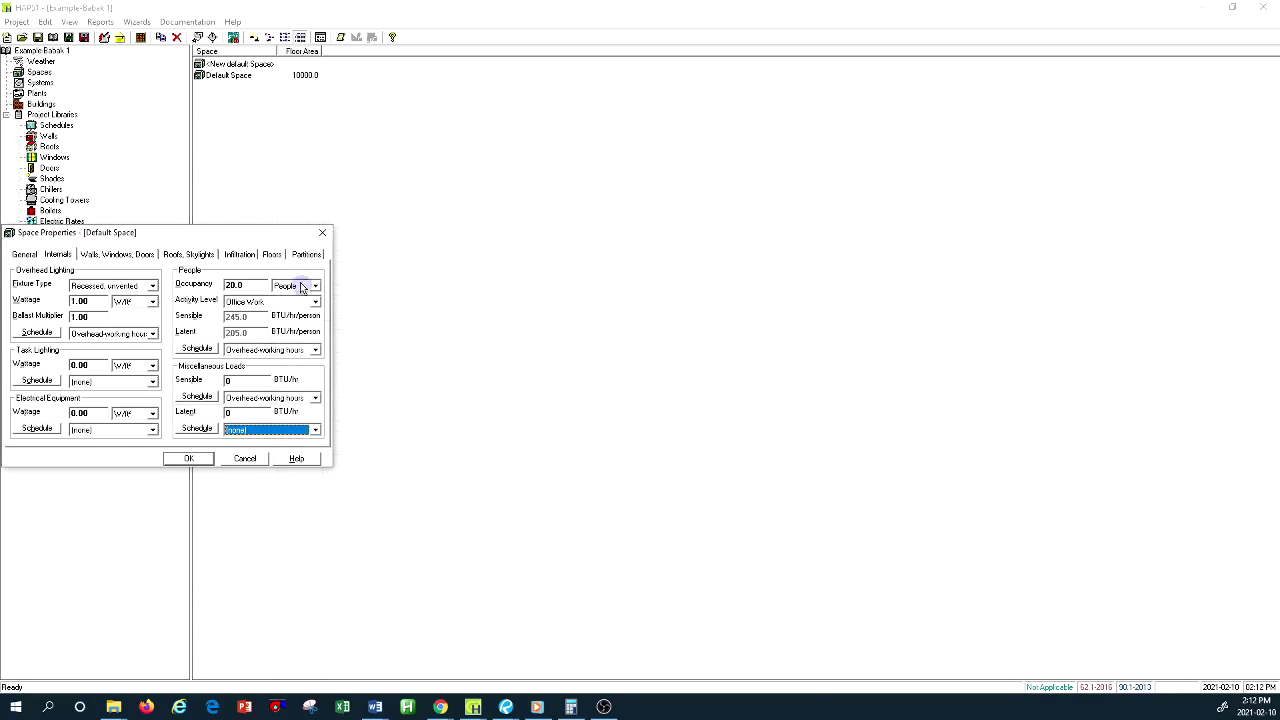
Set Task Lighting and Electrical Equipment schedules to Overhead-working hours.
{"action": "left_click_drag", "start_coordinate": [257, 240], "coordinate": [558, 250]}
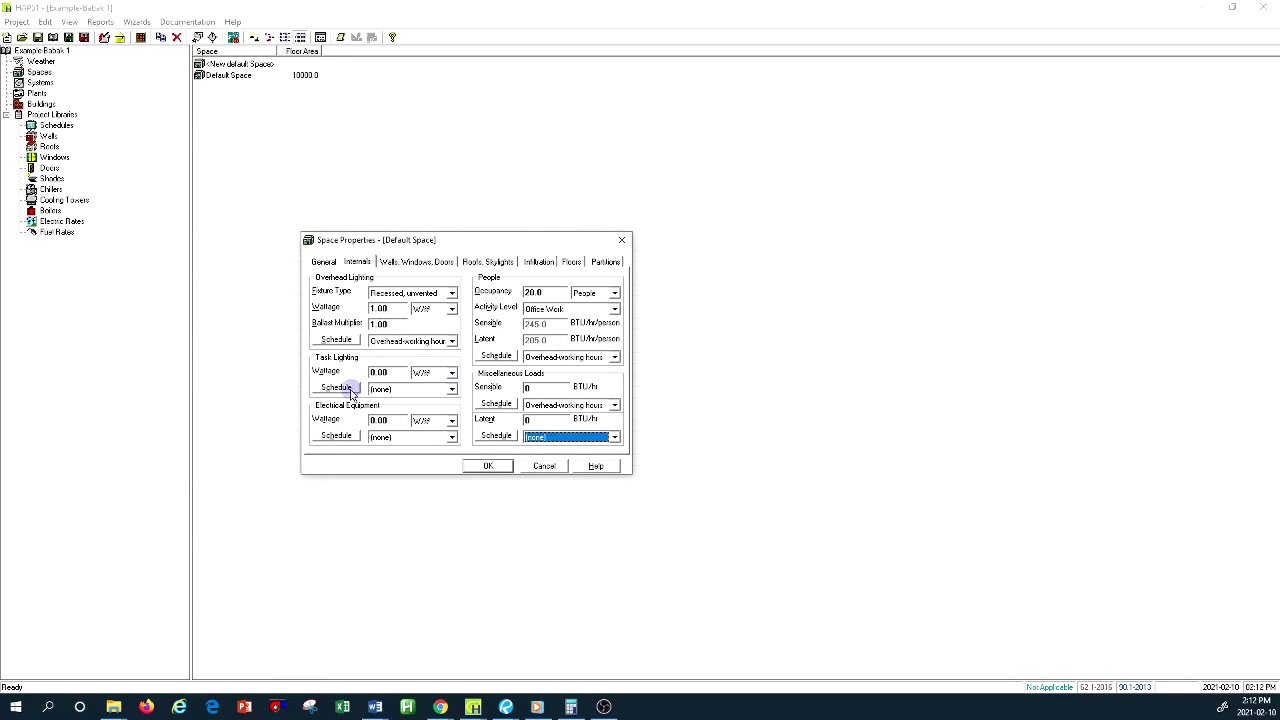
{"action": "left_click", "coordinate": [450, 389]}
{"action": "left_click", "coordinate": [416, 418]}
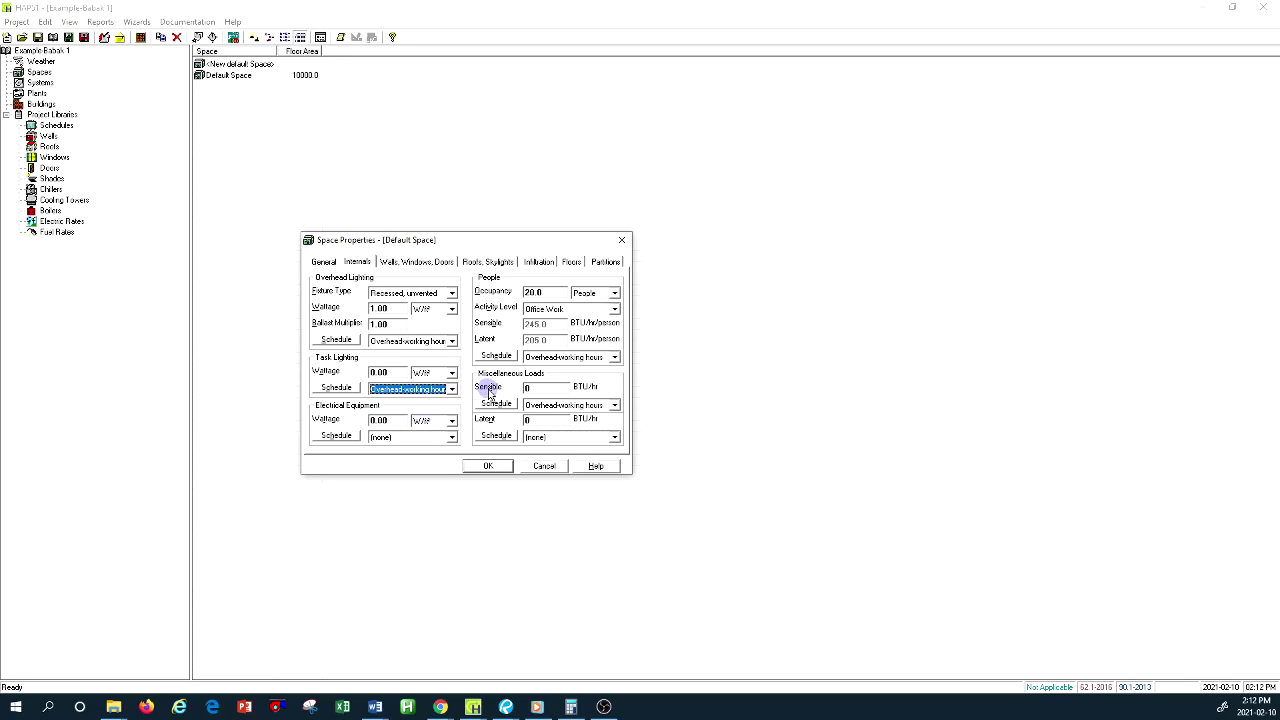
{"action": "left_click", "coordinate": [452, 437]}
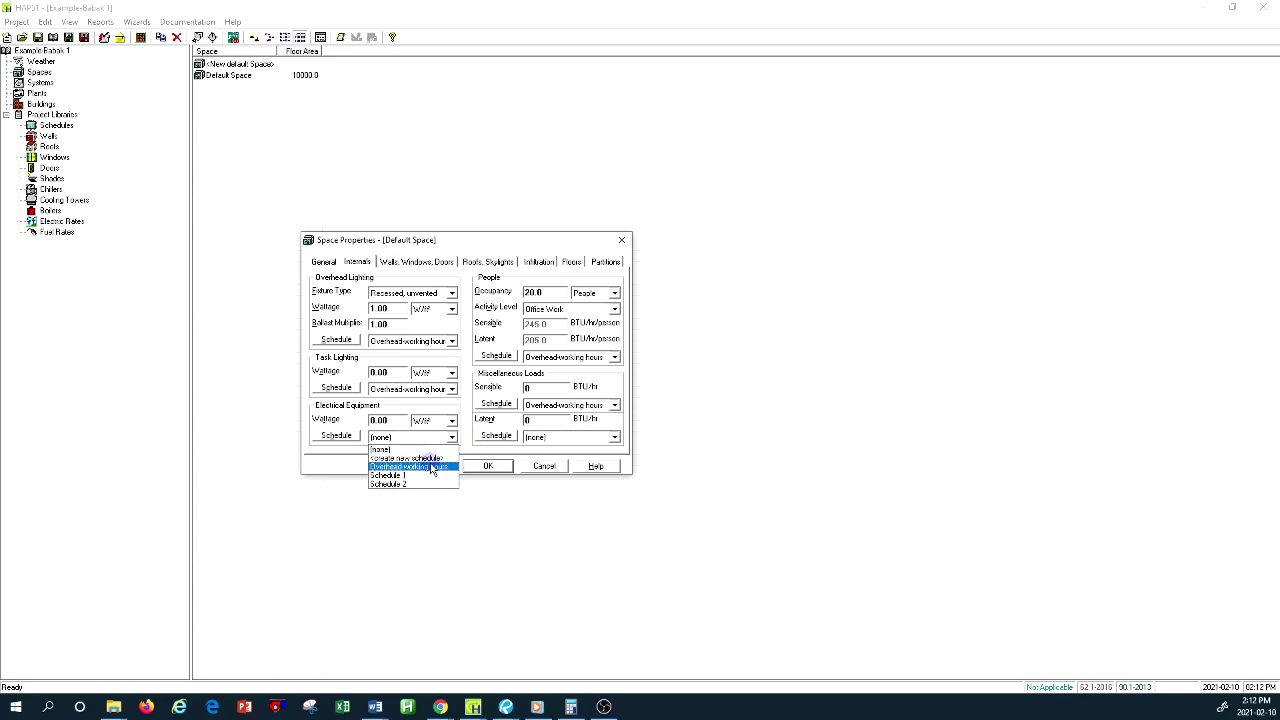
{"action": "left_click", "coordinate": [408, 466]}
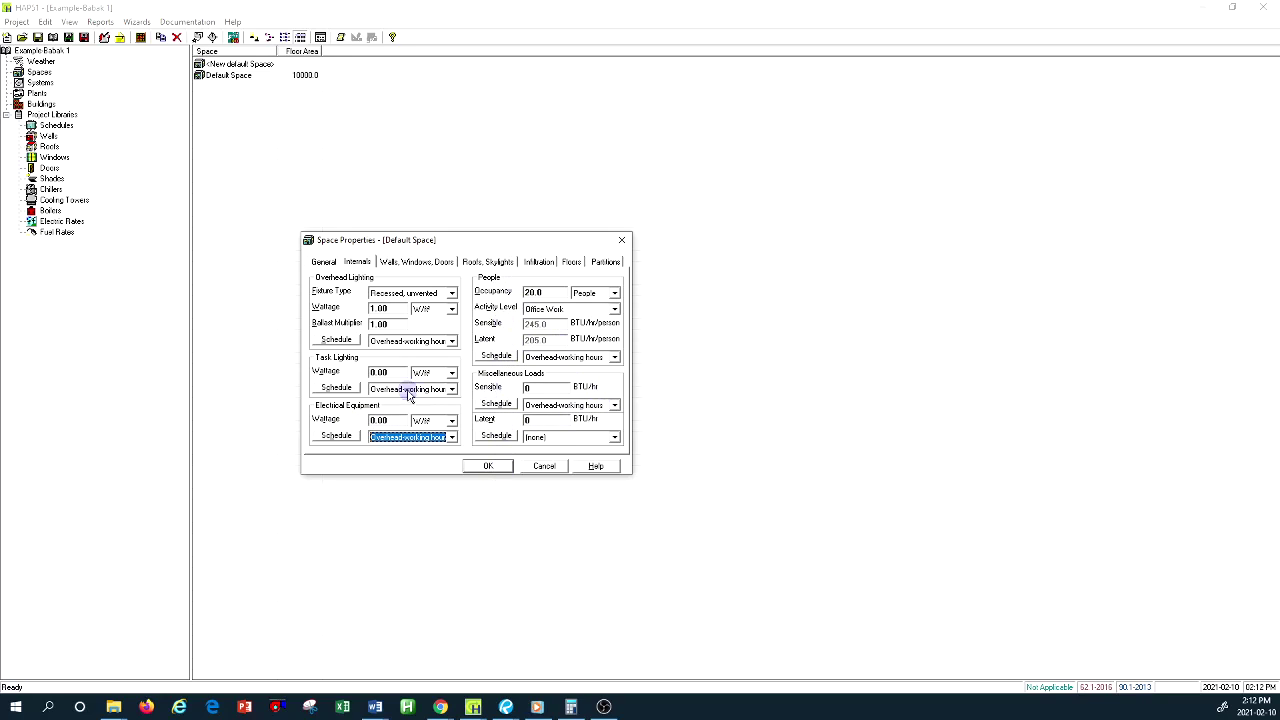
Keep Overhead-working hours for task lighting and save the Default Space properties.
{"action": "left_click", "coordinate": [452, 389]}
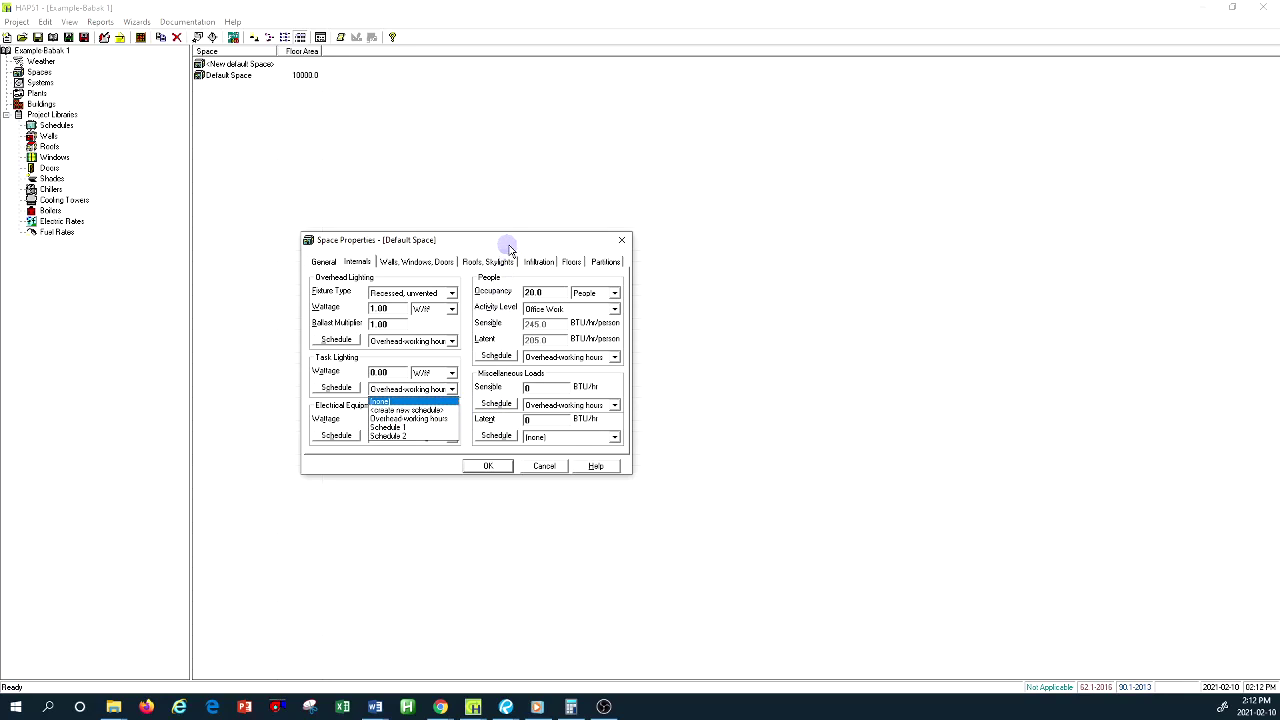
{"action": "left_click", "coordinate": [506, 473]}
{"action": "left_click", "coordinate": [487, 466]}
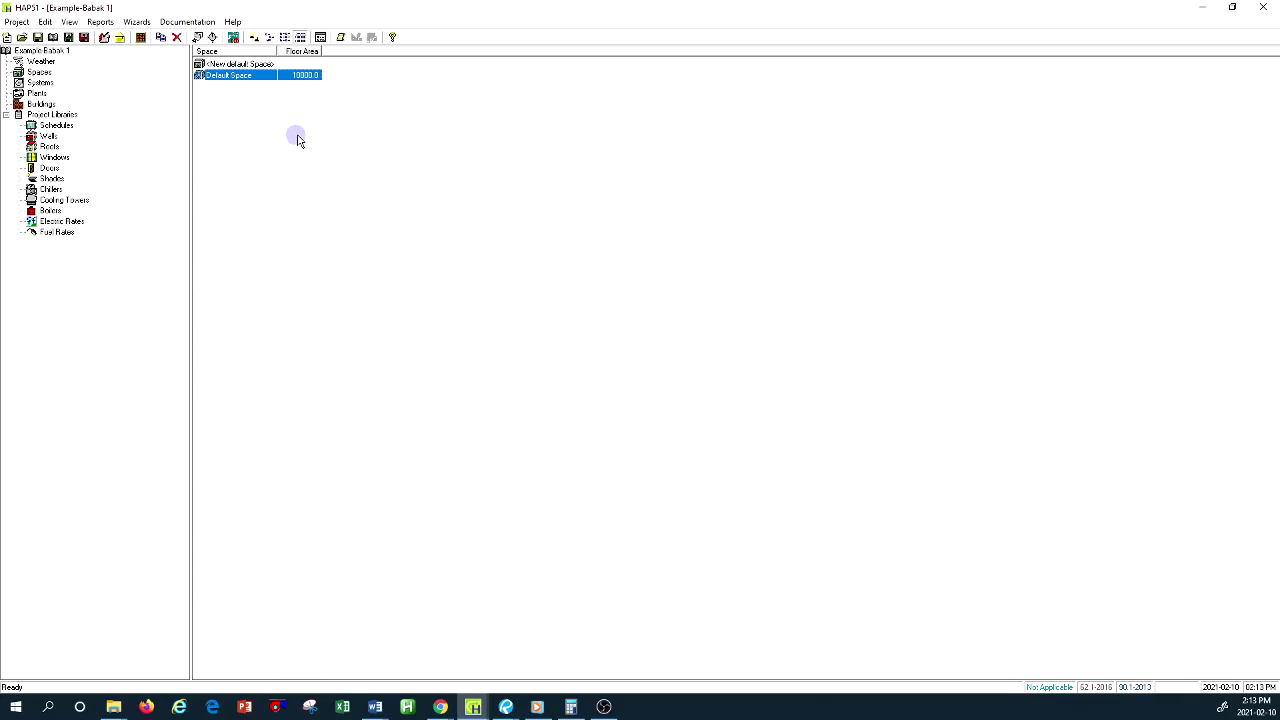
Reopen Preferences, confirm Energy Analysis Features remain enabled, and apply.
{"action": "left_click", "coordinate": [320, 37]}
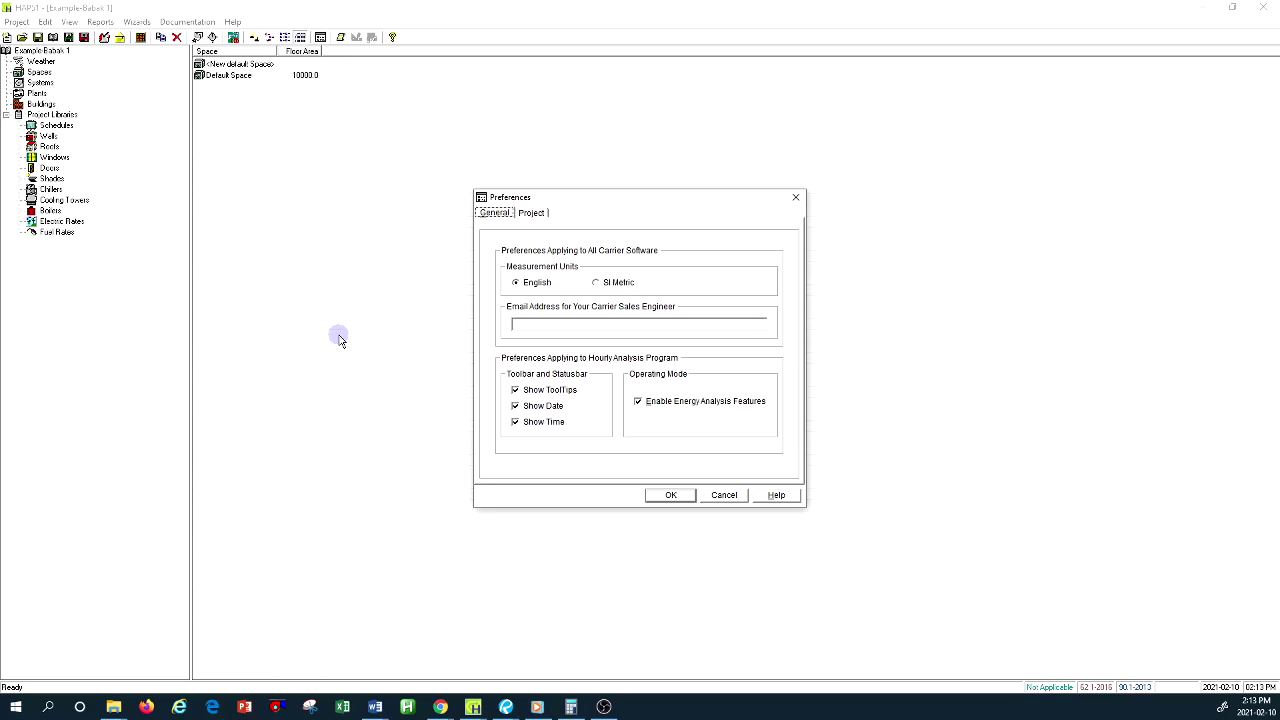
{"action": "left_click", "coordinate": [668, 493]}
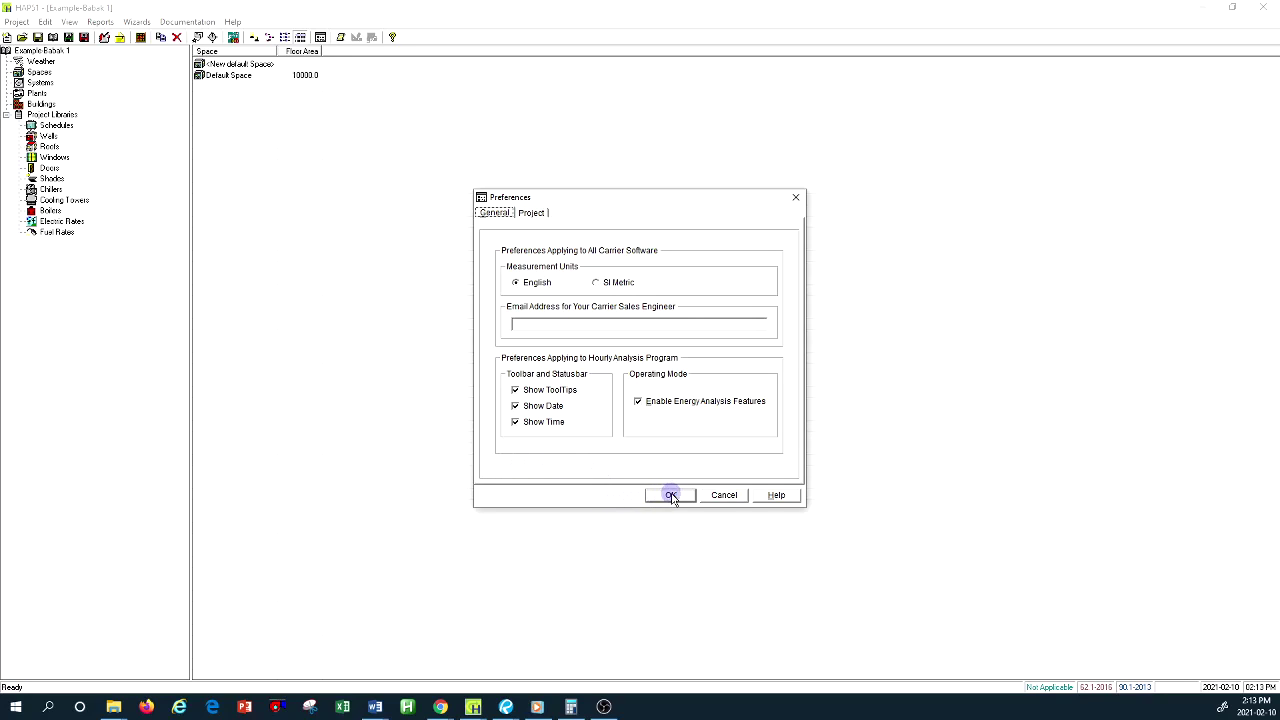